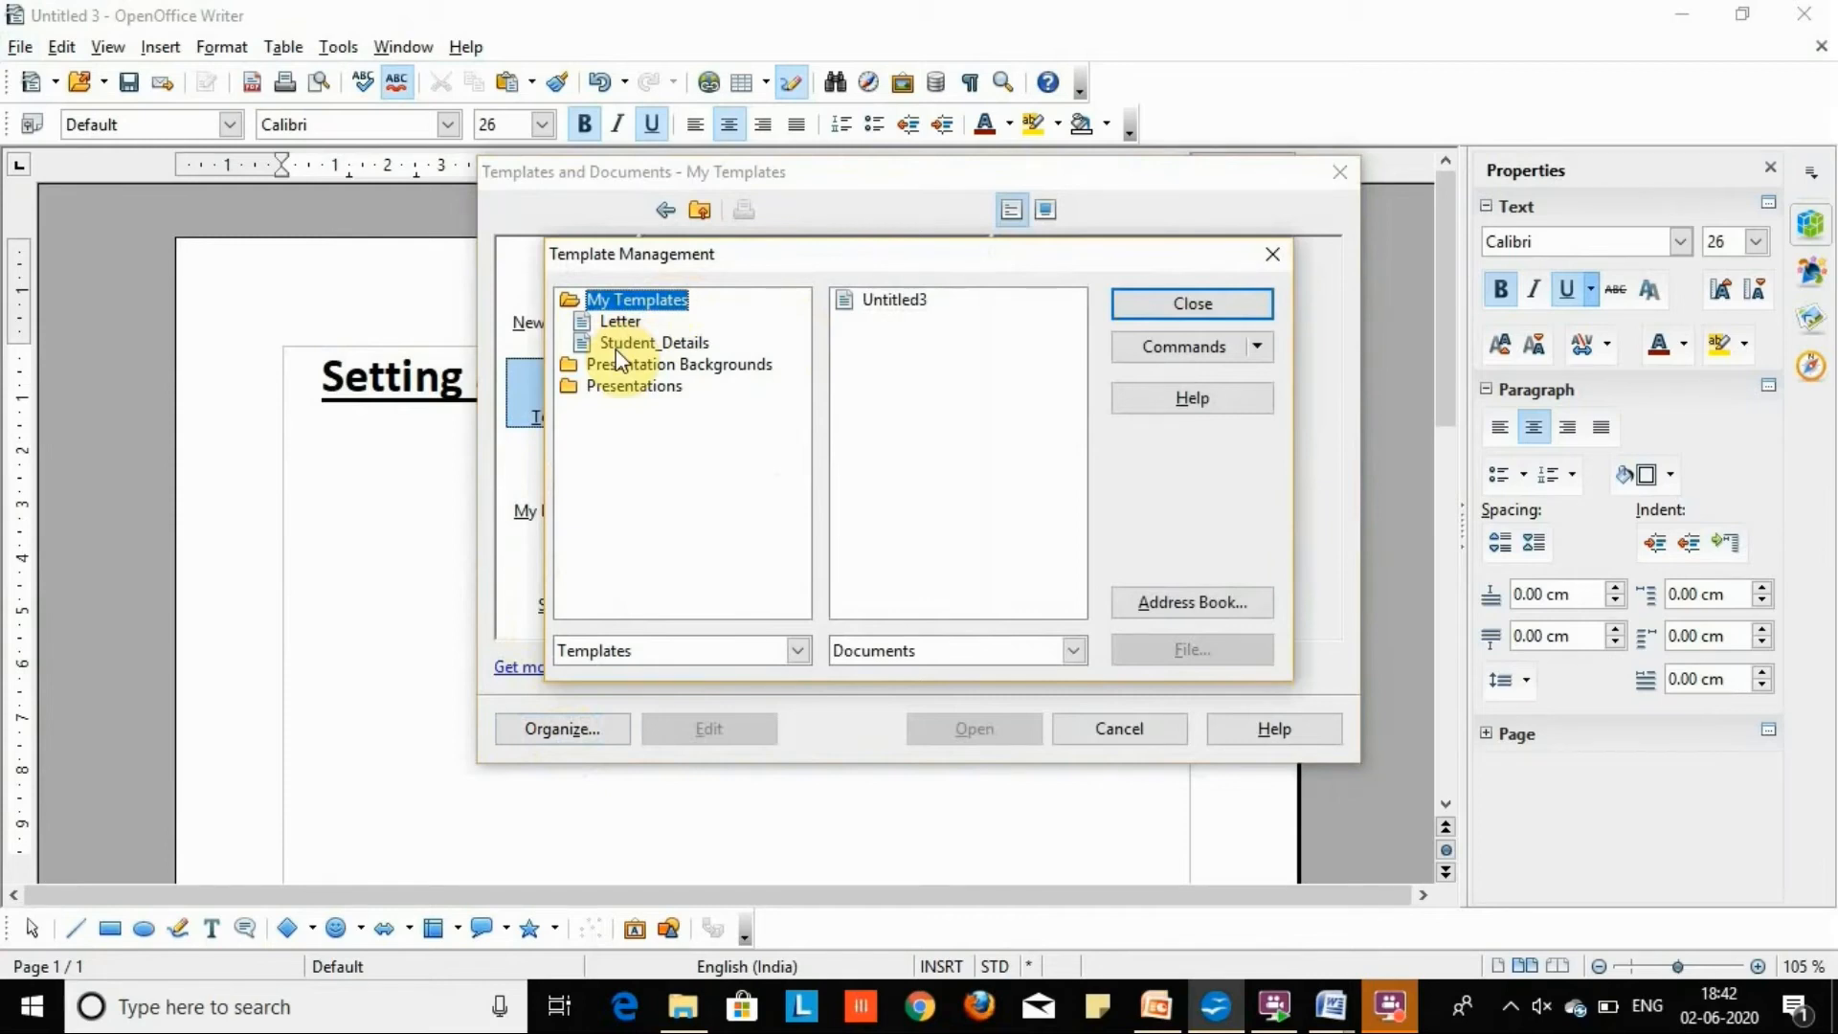
Set the Student_Details template in My Templates as the default template and close the template dialogs
{"action": "left_click", "coordinate": [618, 344]}
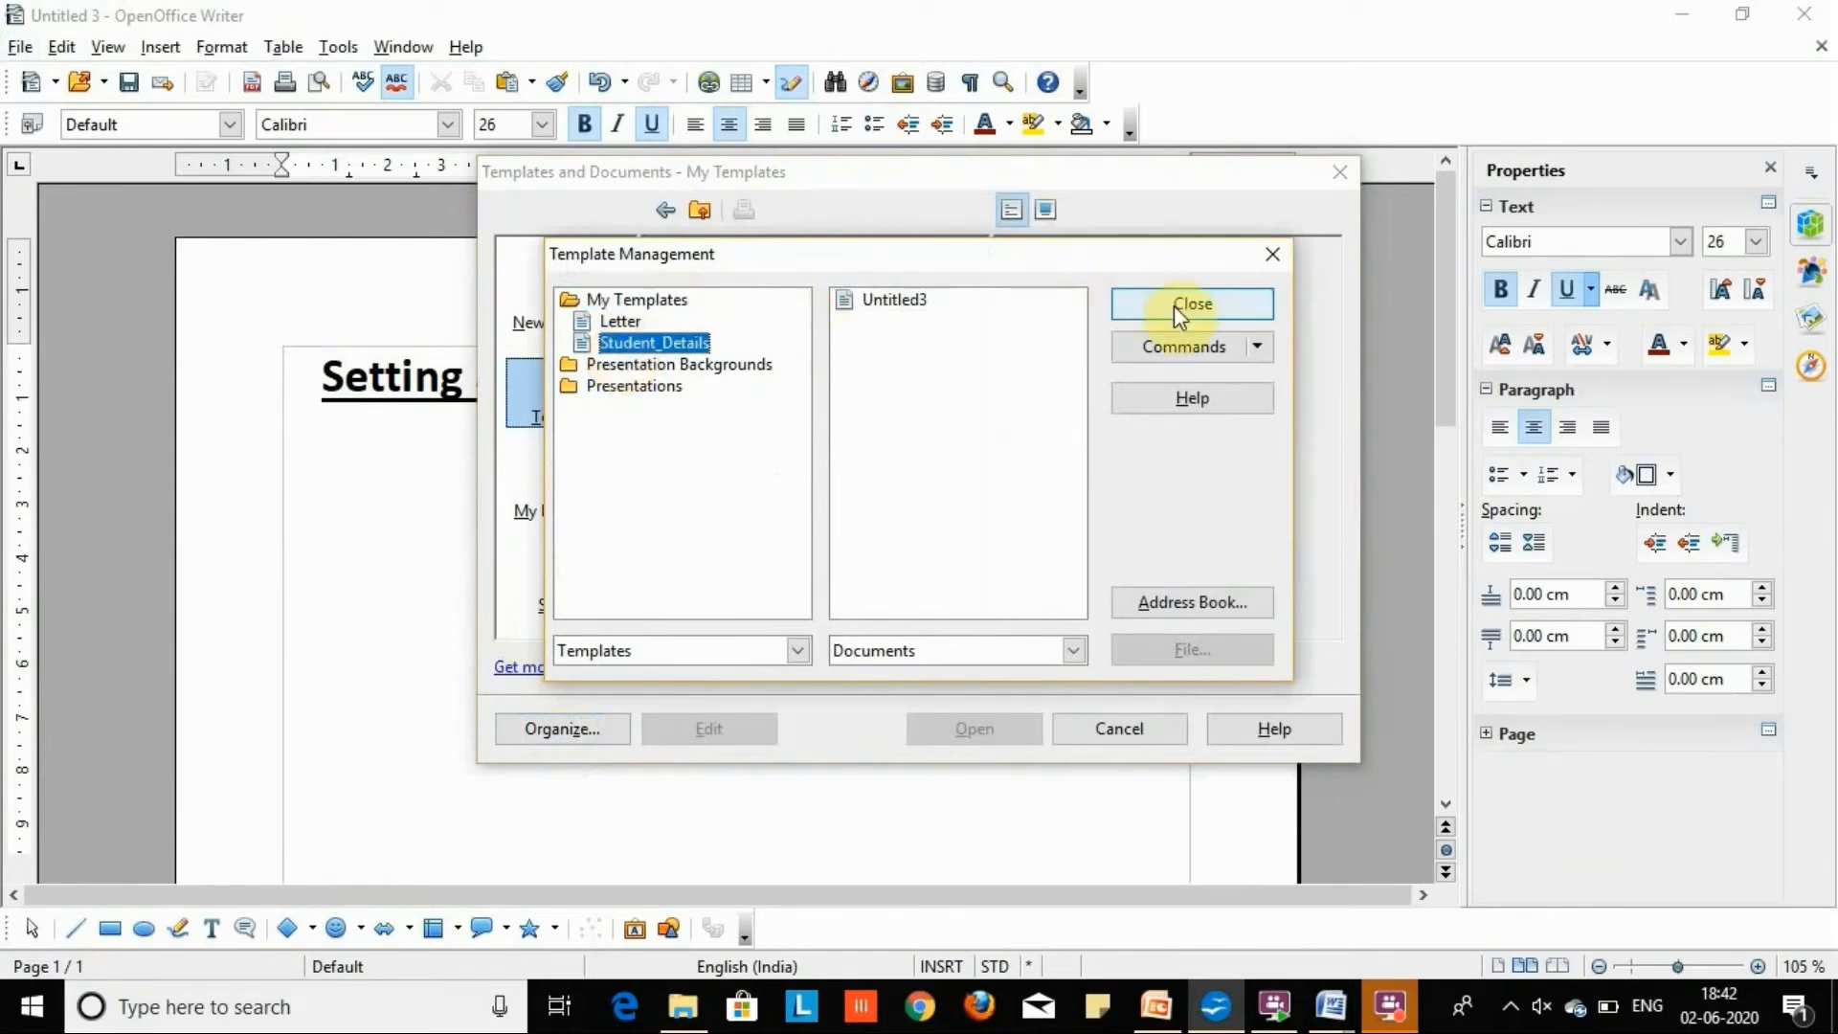
{"action": "left_click", "coordinate": [1259, 349]}
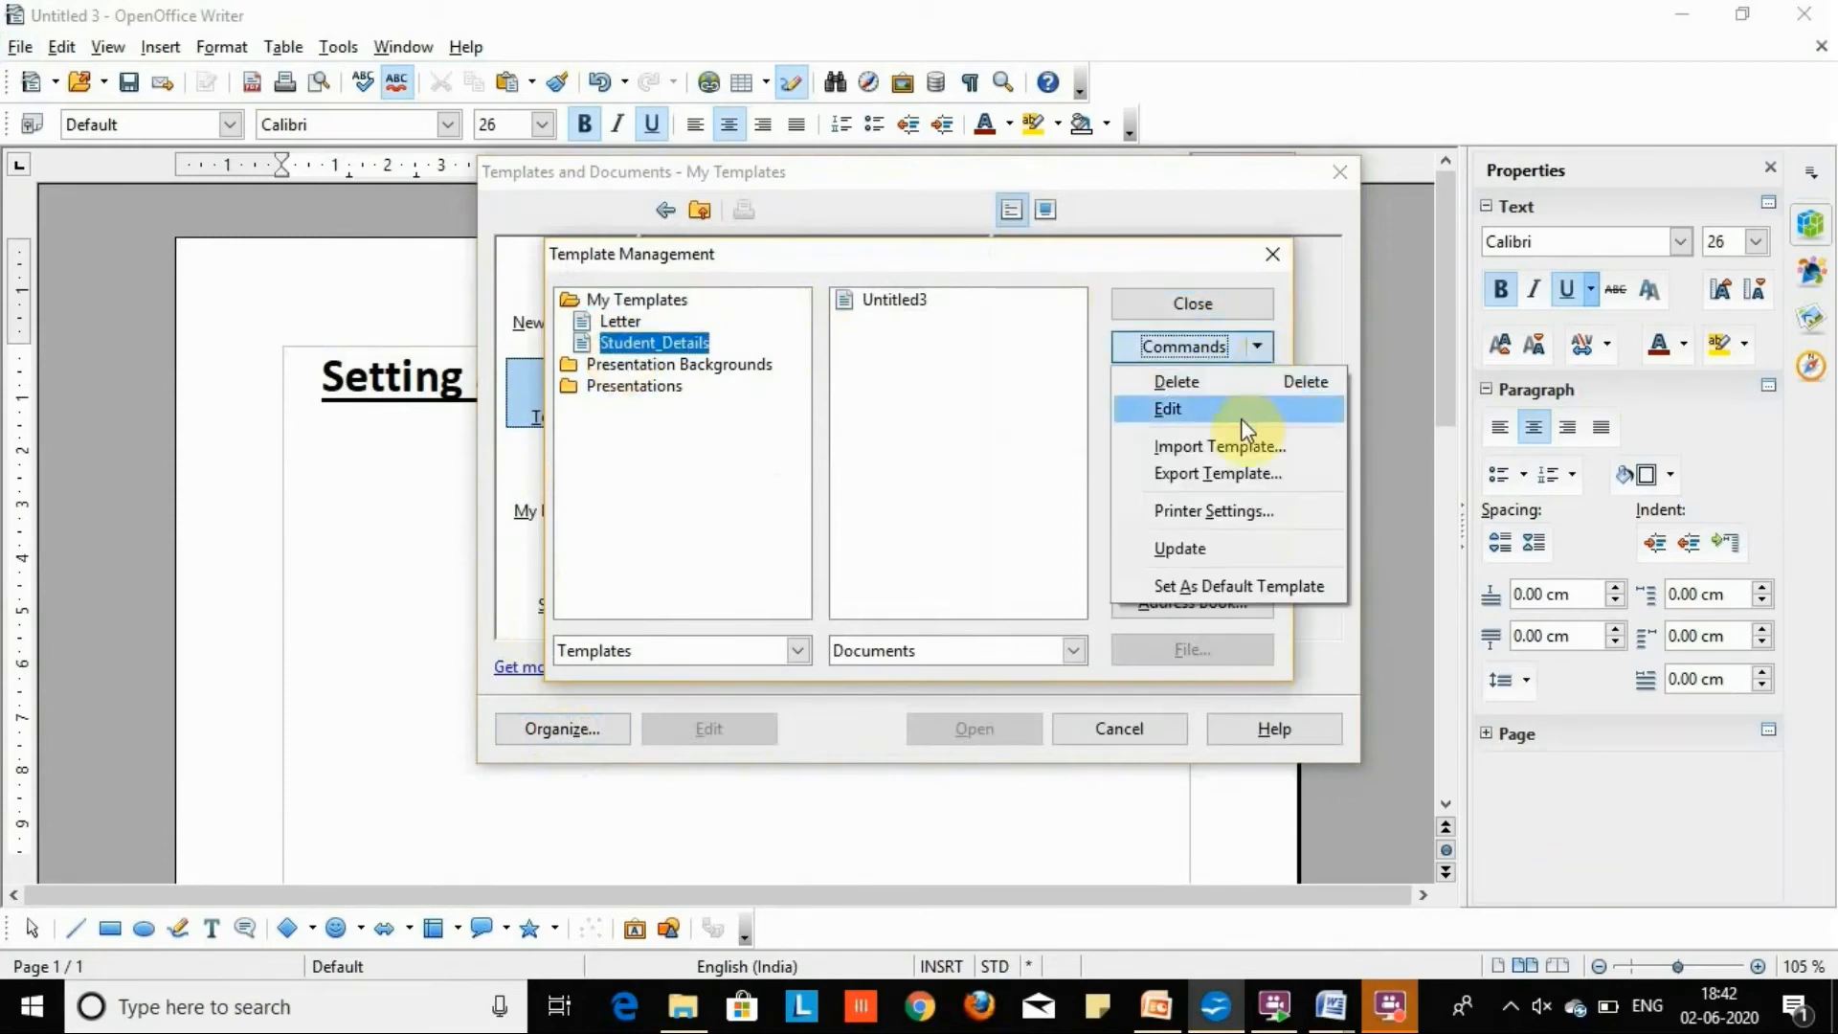
{"action": "left_click", "coordinate": [1260, 586]}
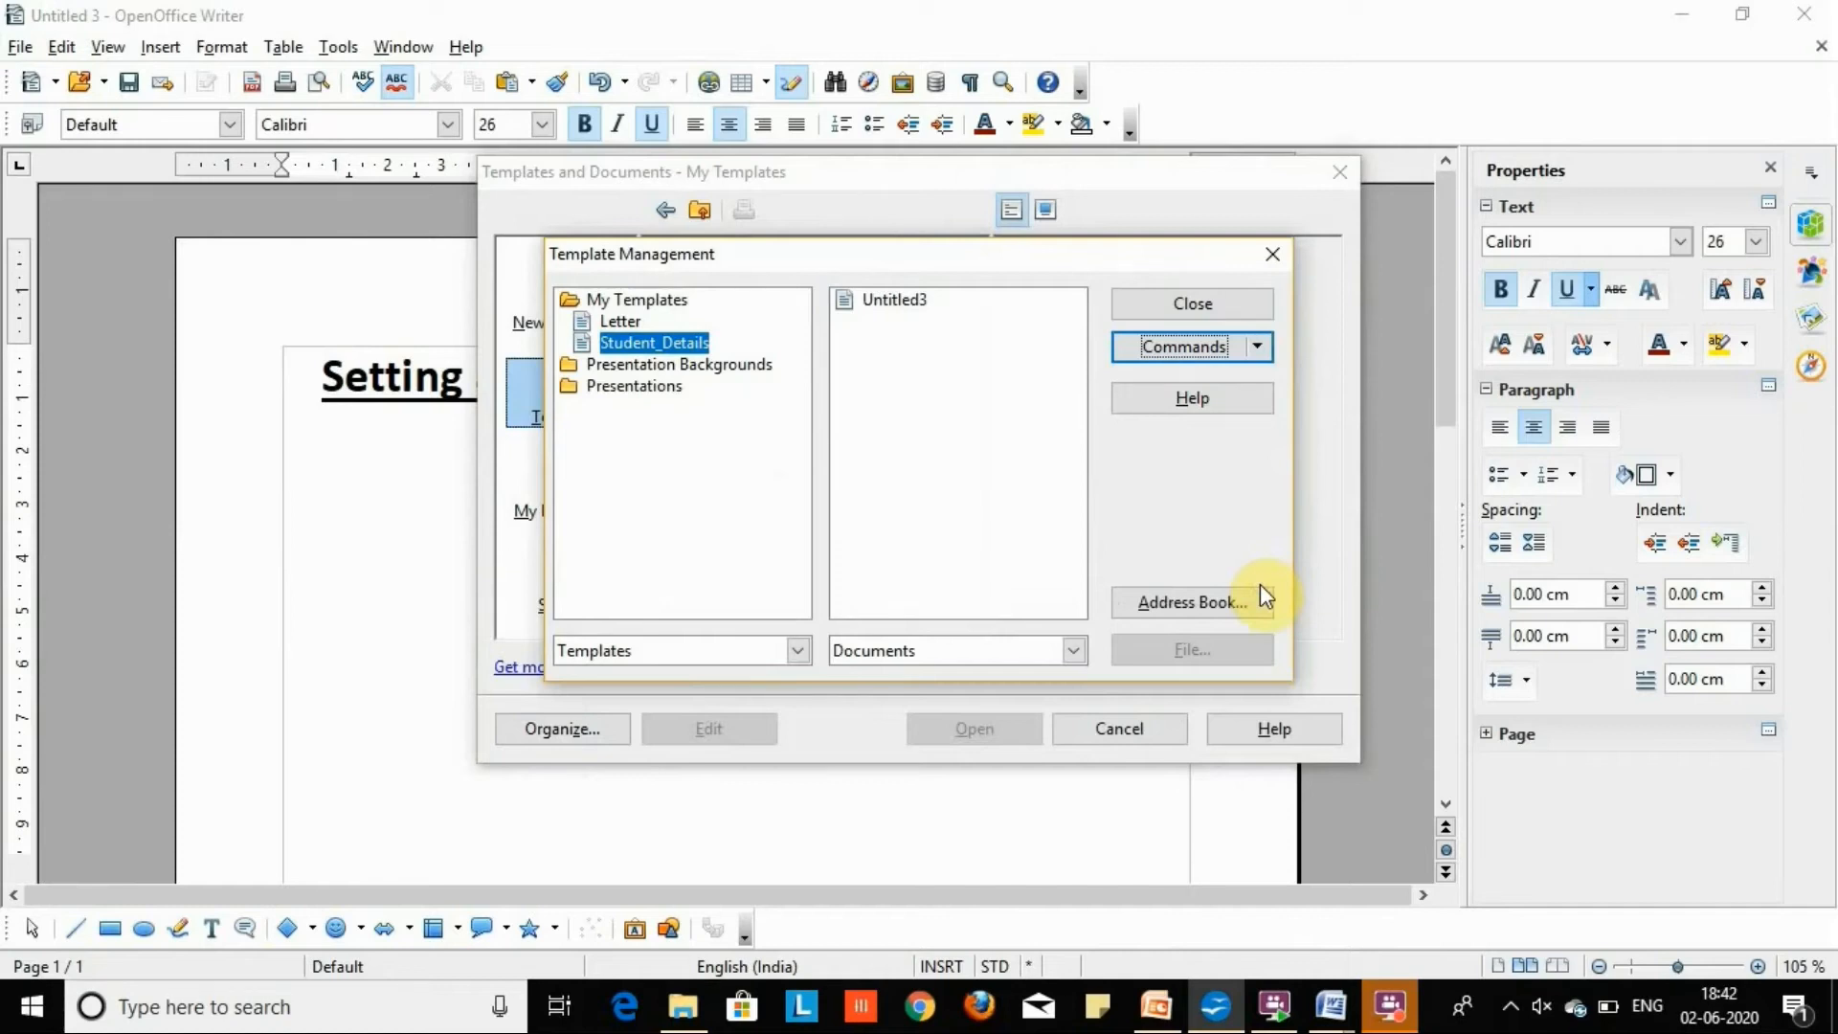
{"action": "left_click", "coordinate": [1274, 254]}
{"action": "left_click", "coordinate": [1339, 174]}
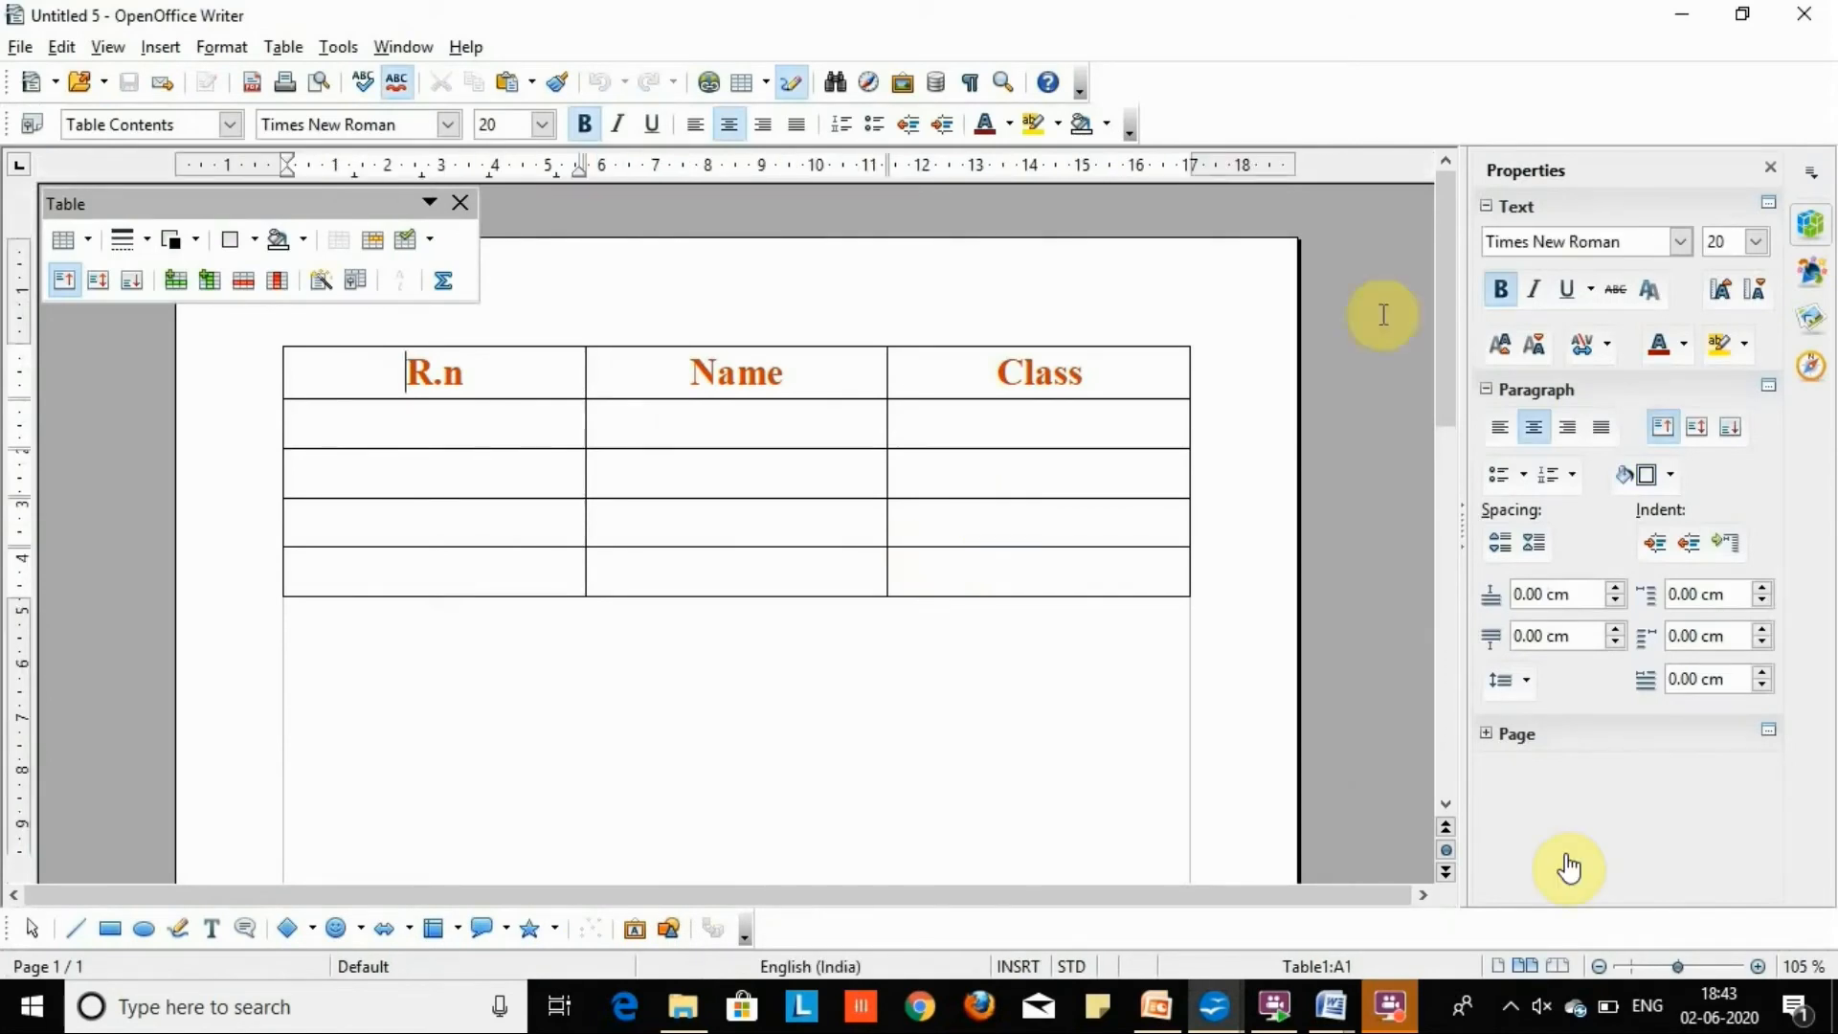
{"action": "left_click", "coordinate": [1807, 15]}
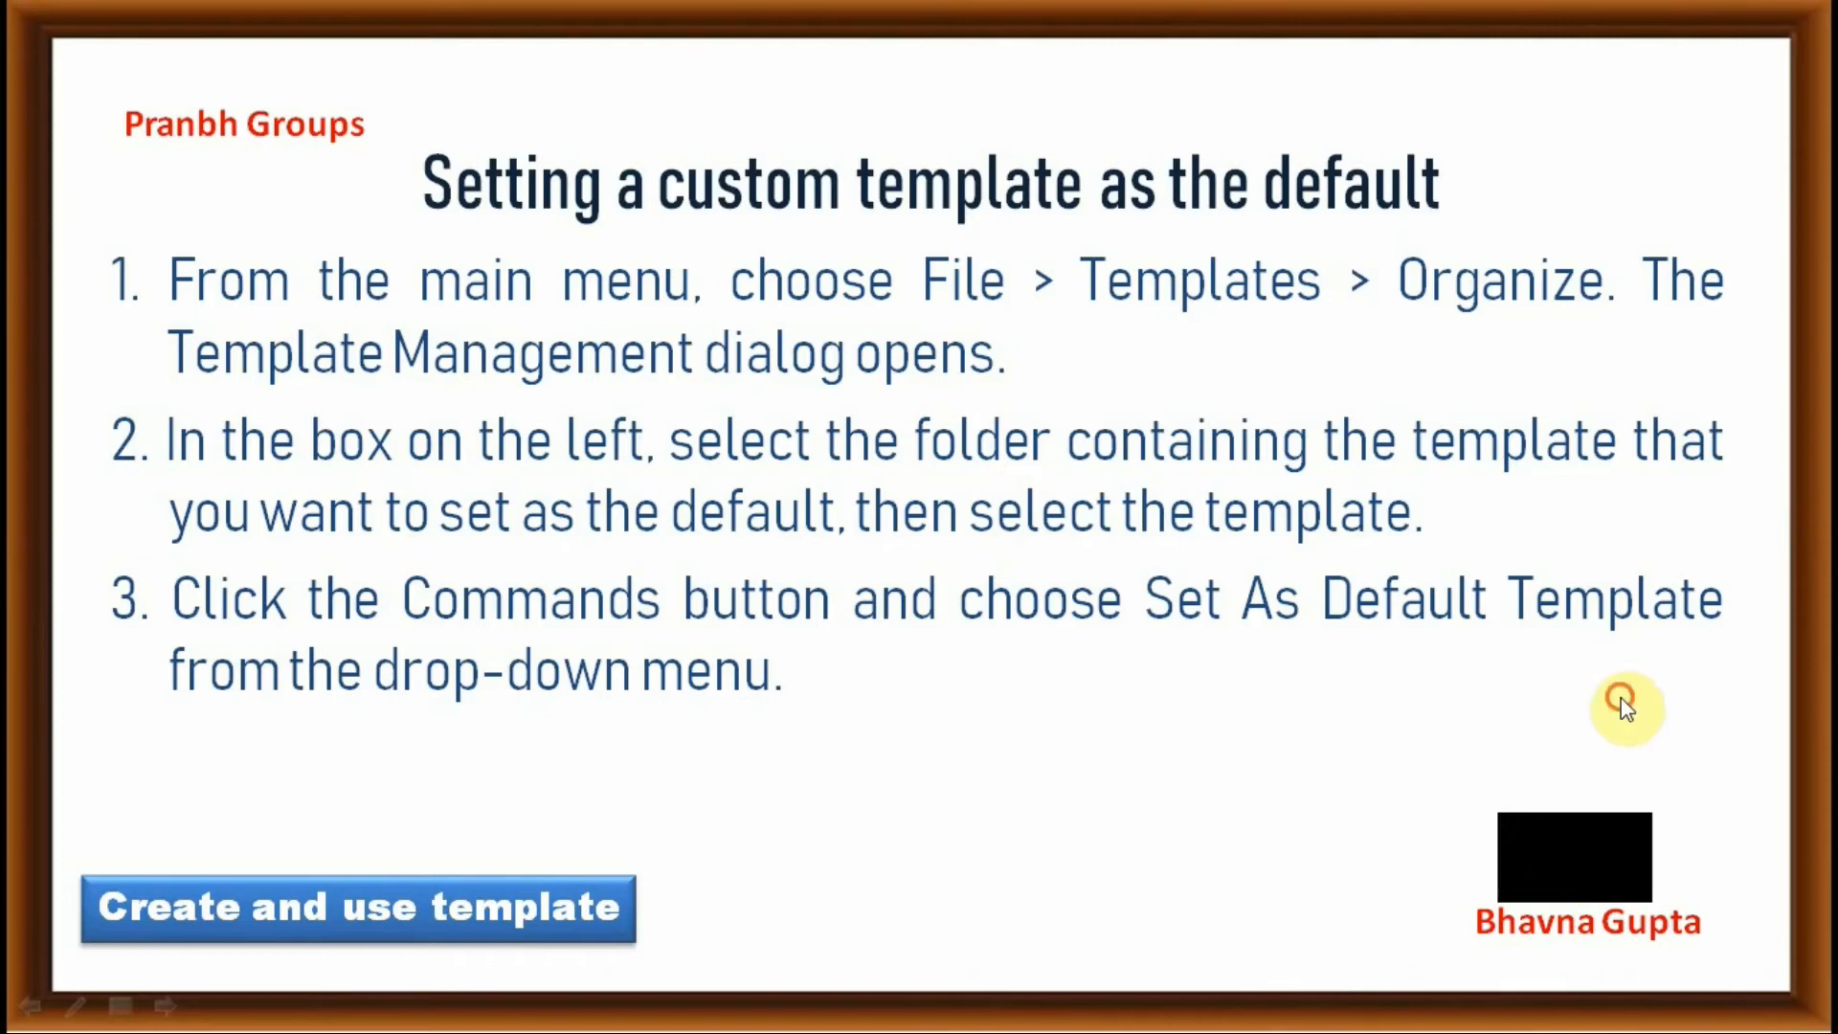
{"action": "left_click", "coordinate": [1622, 698]}
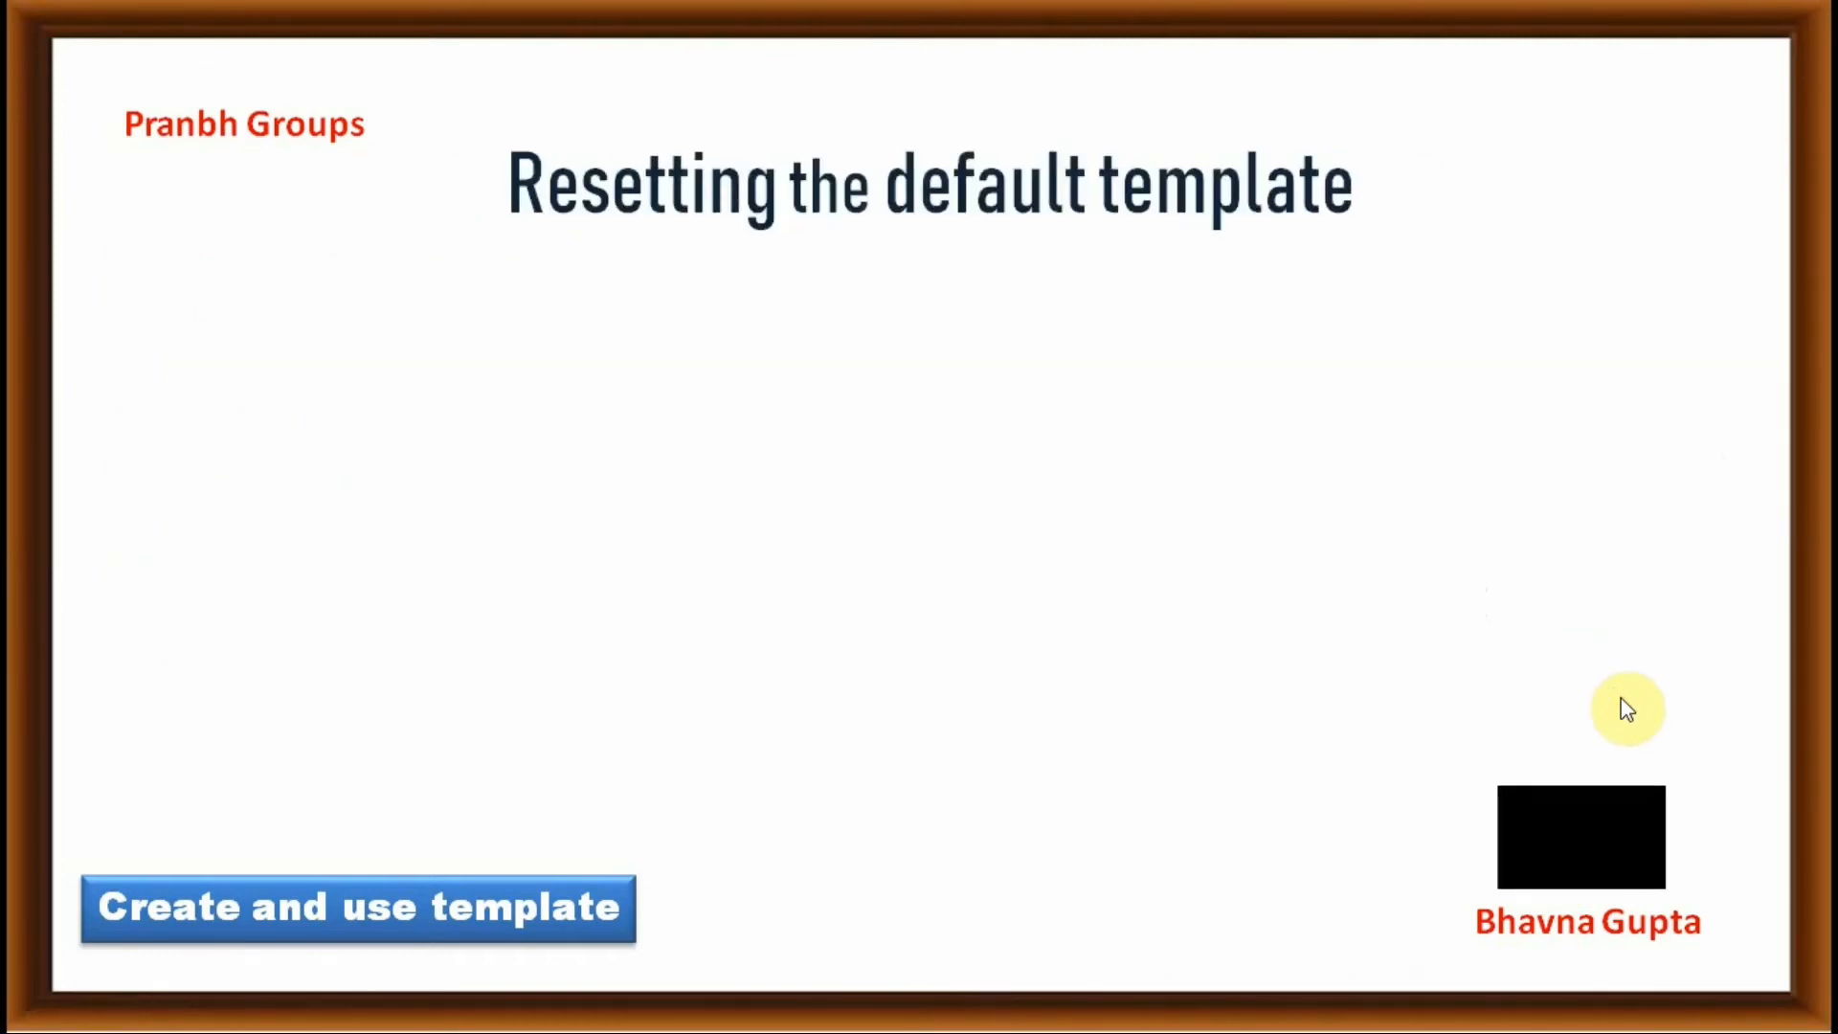
{"action": "left_click", "coordinate": [1621, 699]}
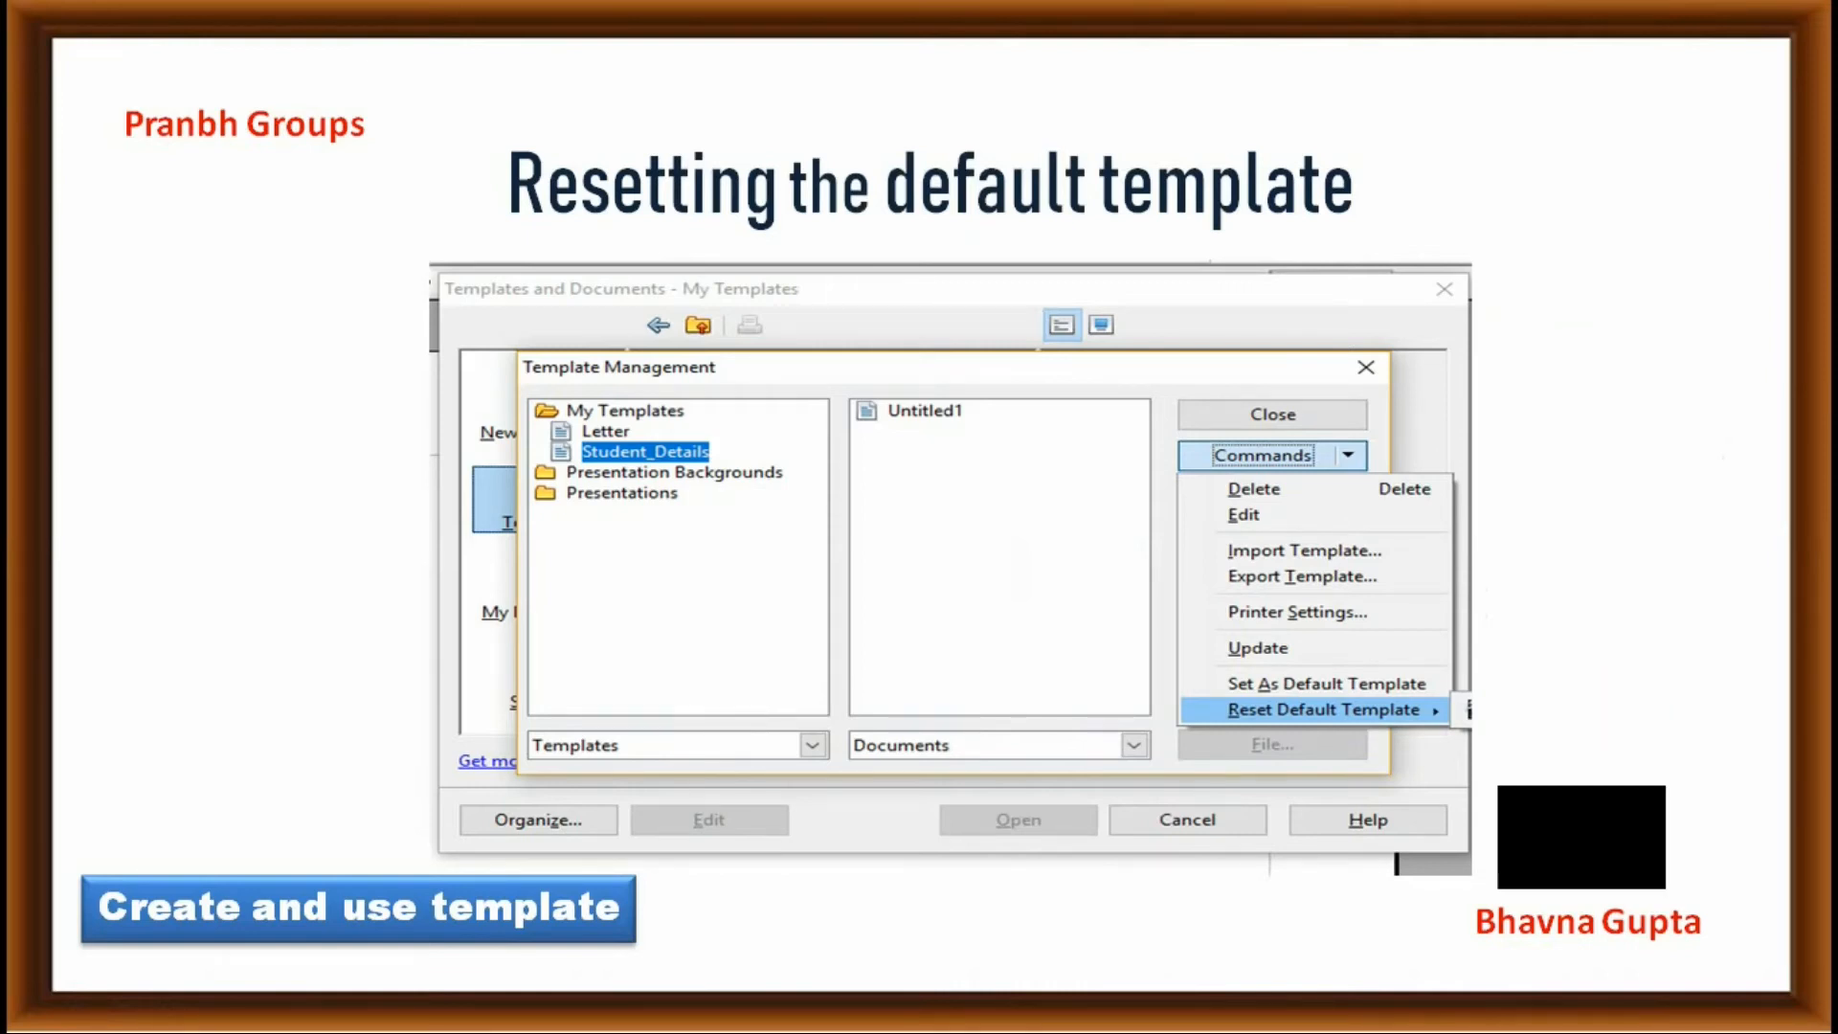
{"action": "key", "text": "Right"}
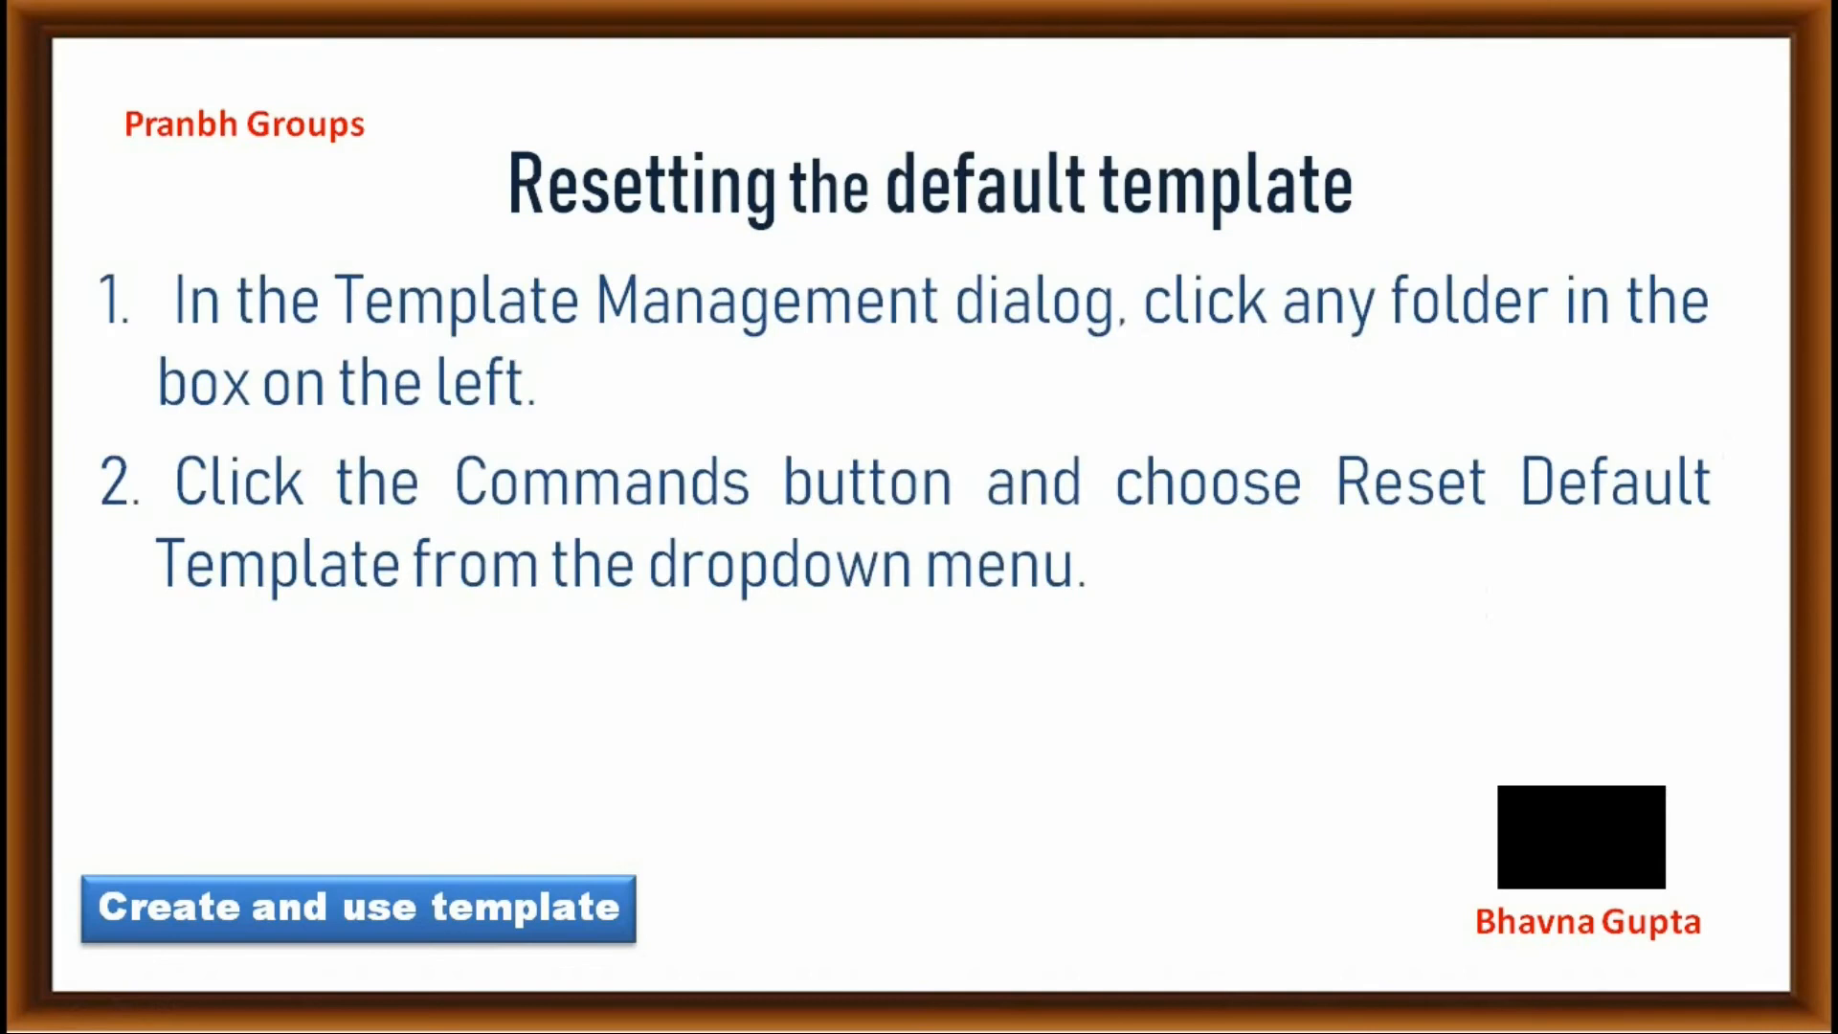
{"action": "left_click", "coordinate": [1591, 842]}
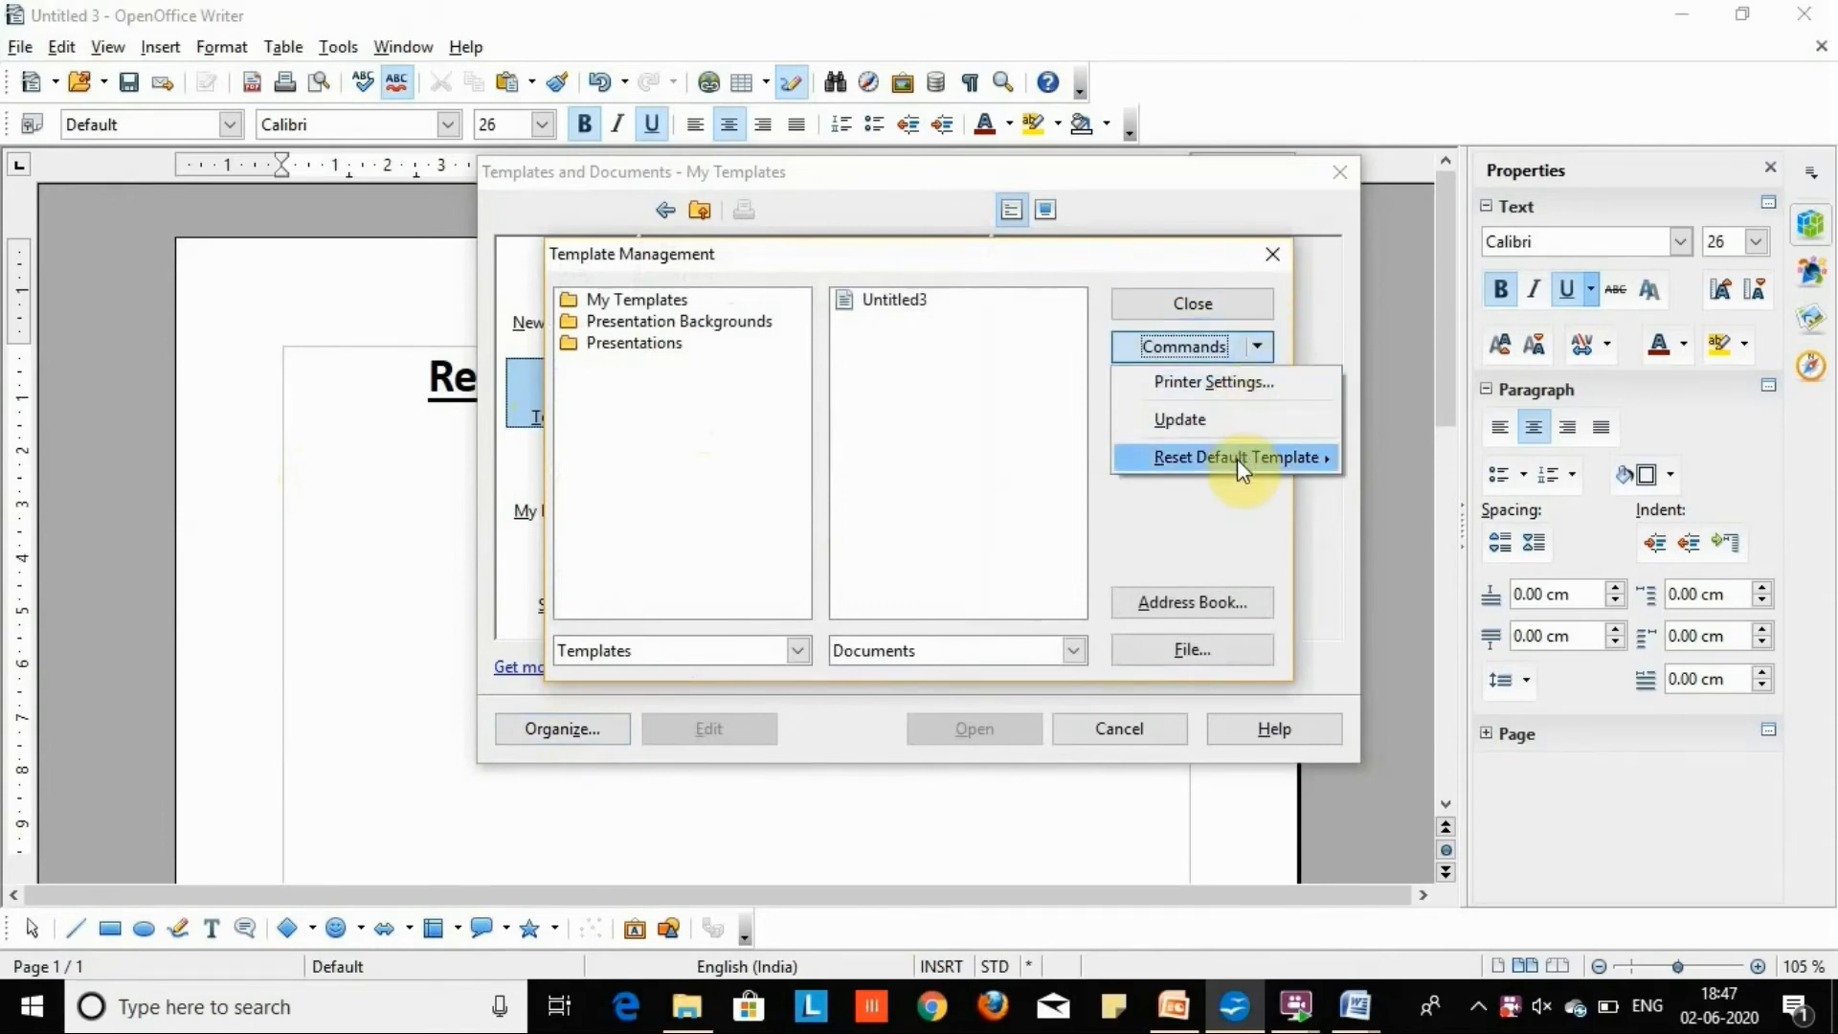
Reset the default template for text documents and create a new document to check the reset
{"action": "mouse_move", "coordinate": [1236, 457]}
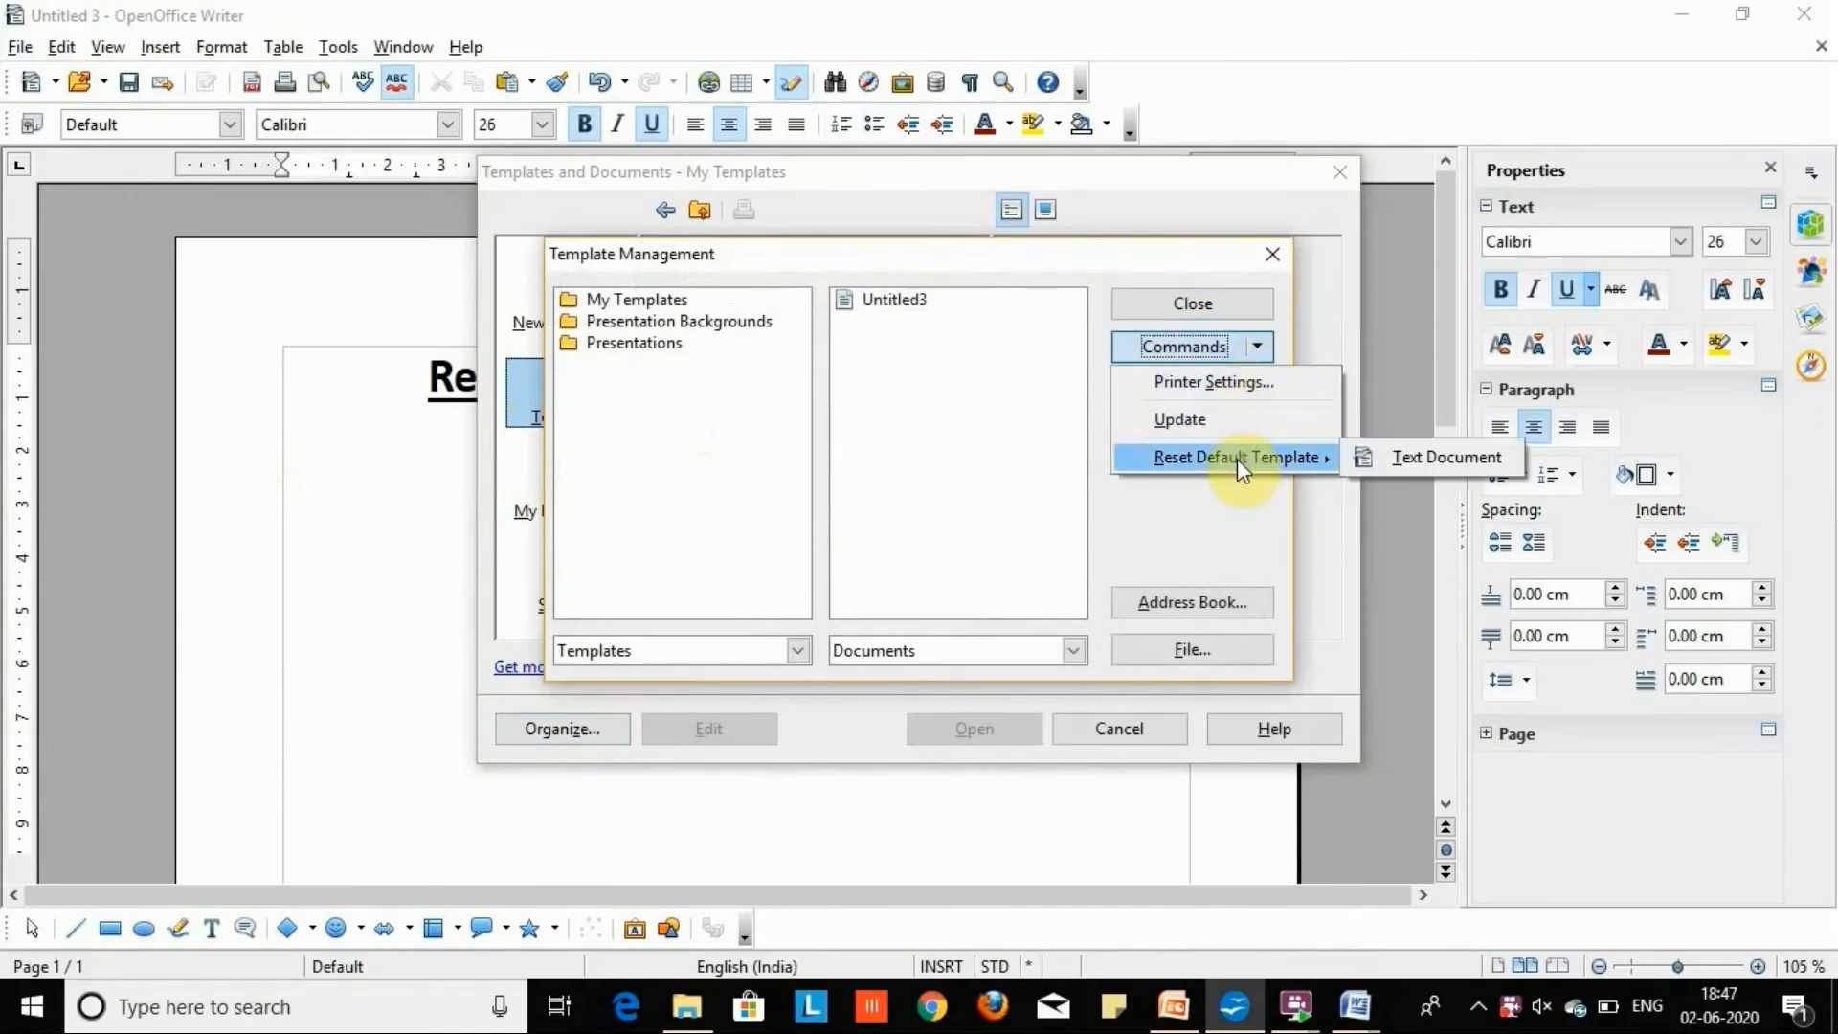
{"action": "left_click", "coordinate": [1382, 450]}
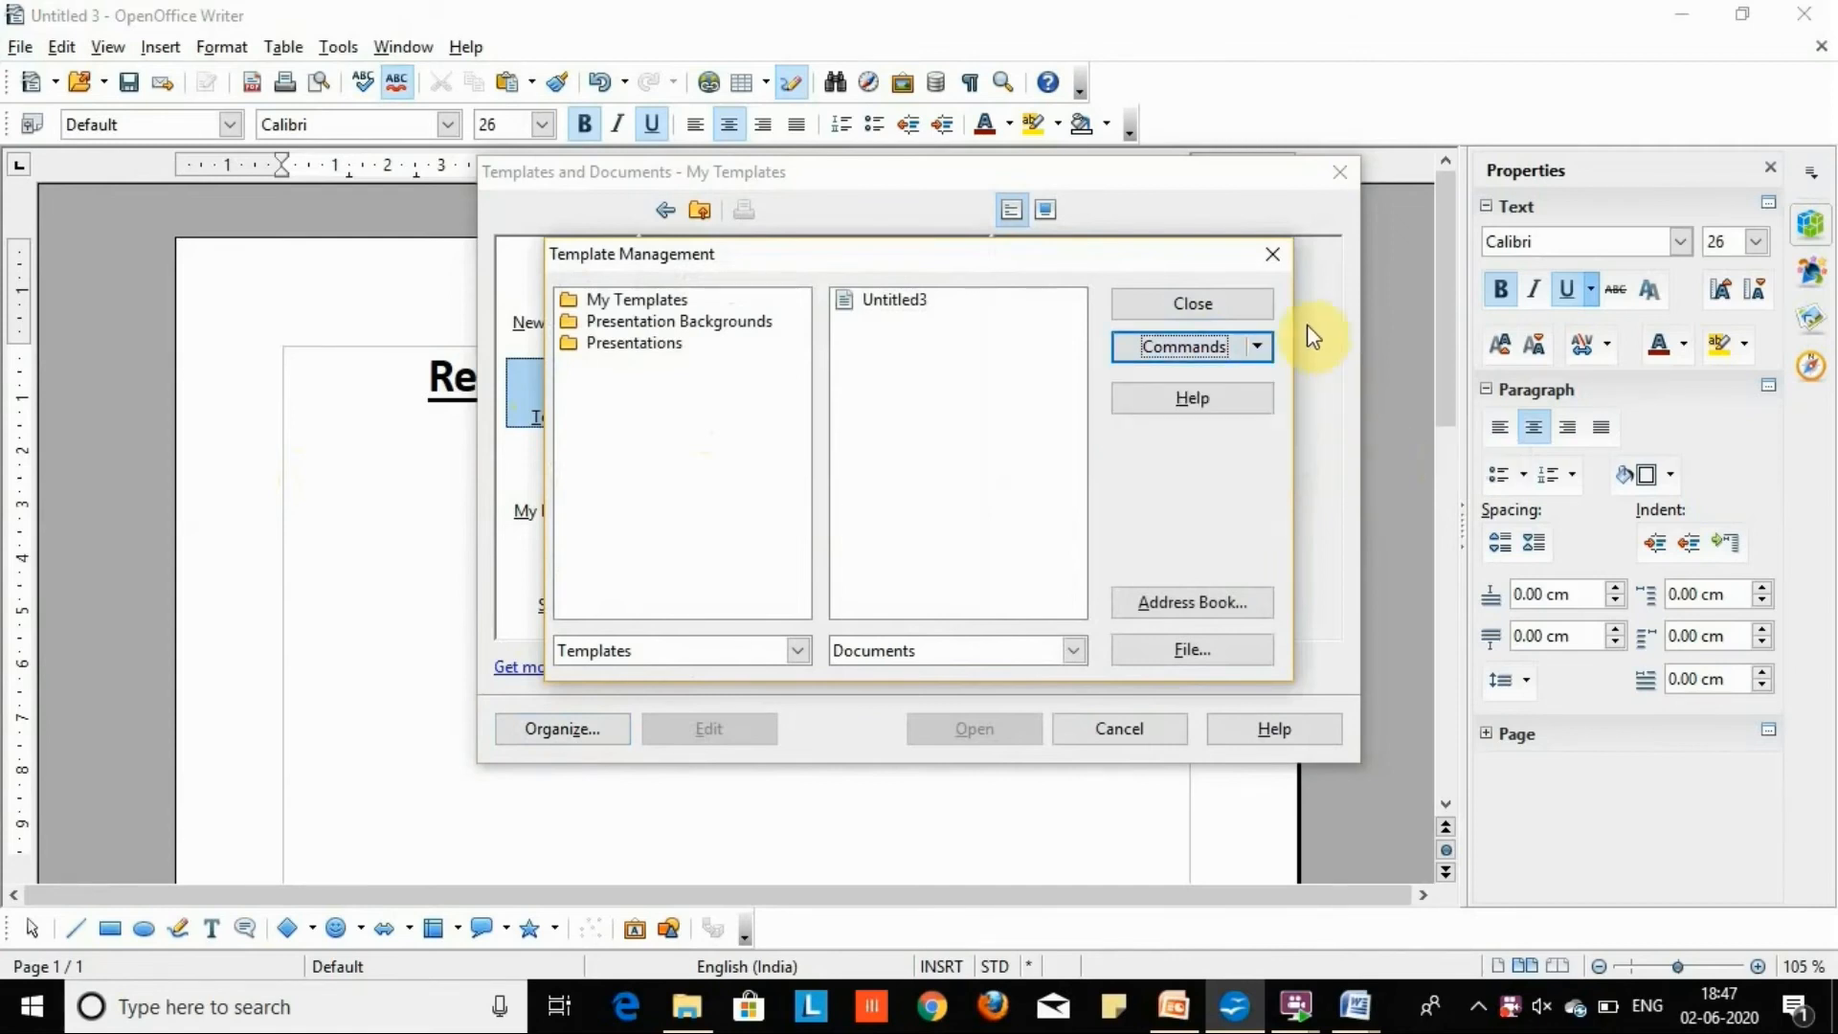
{"action": "left_click", "coordinate": [1273, 255]}
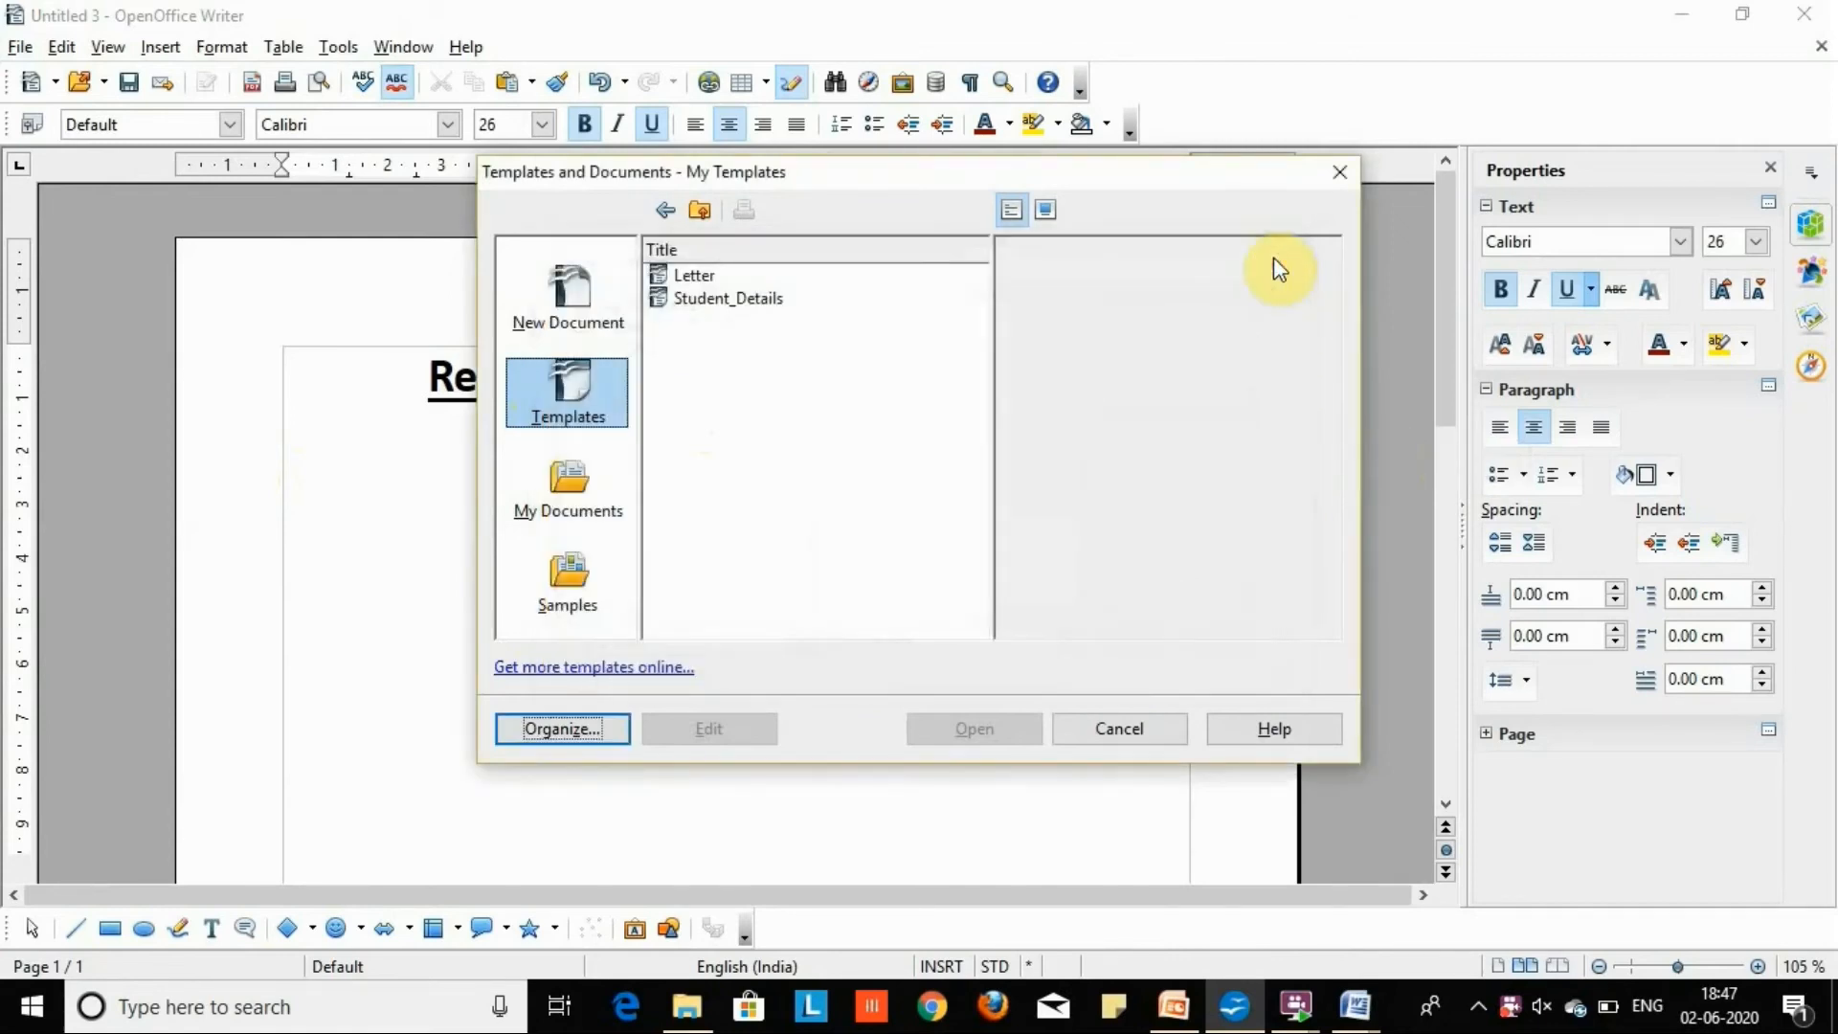
{"action": "left_click", "coordinate": [1342, 172]}
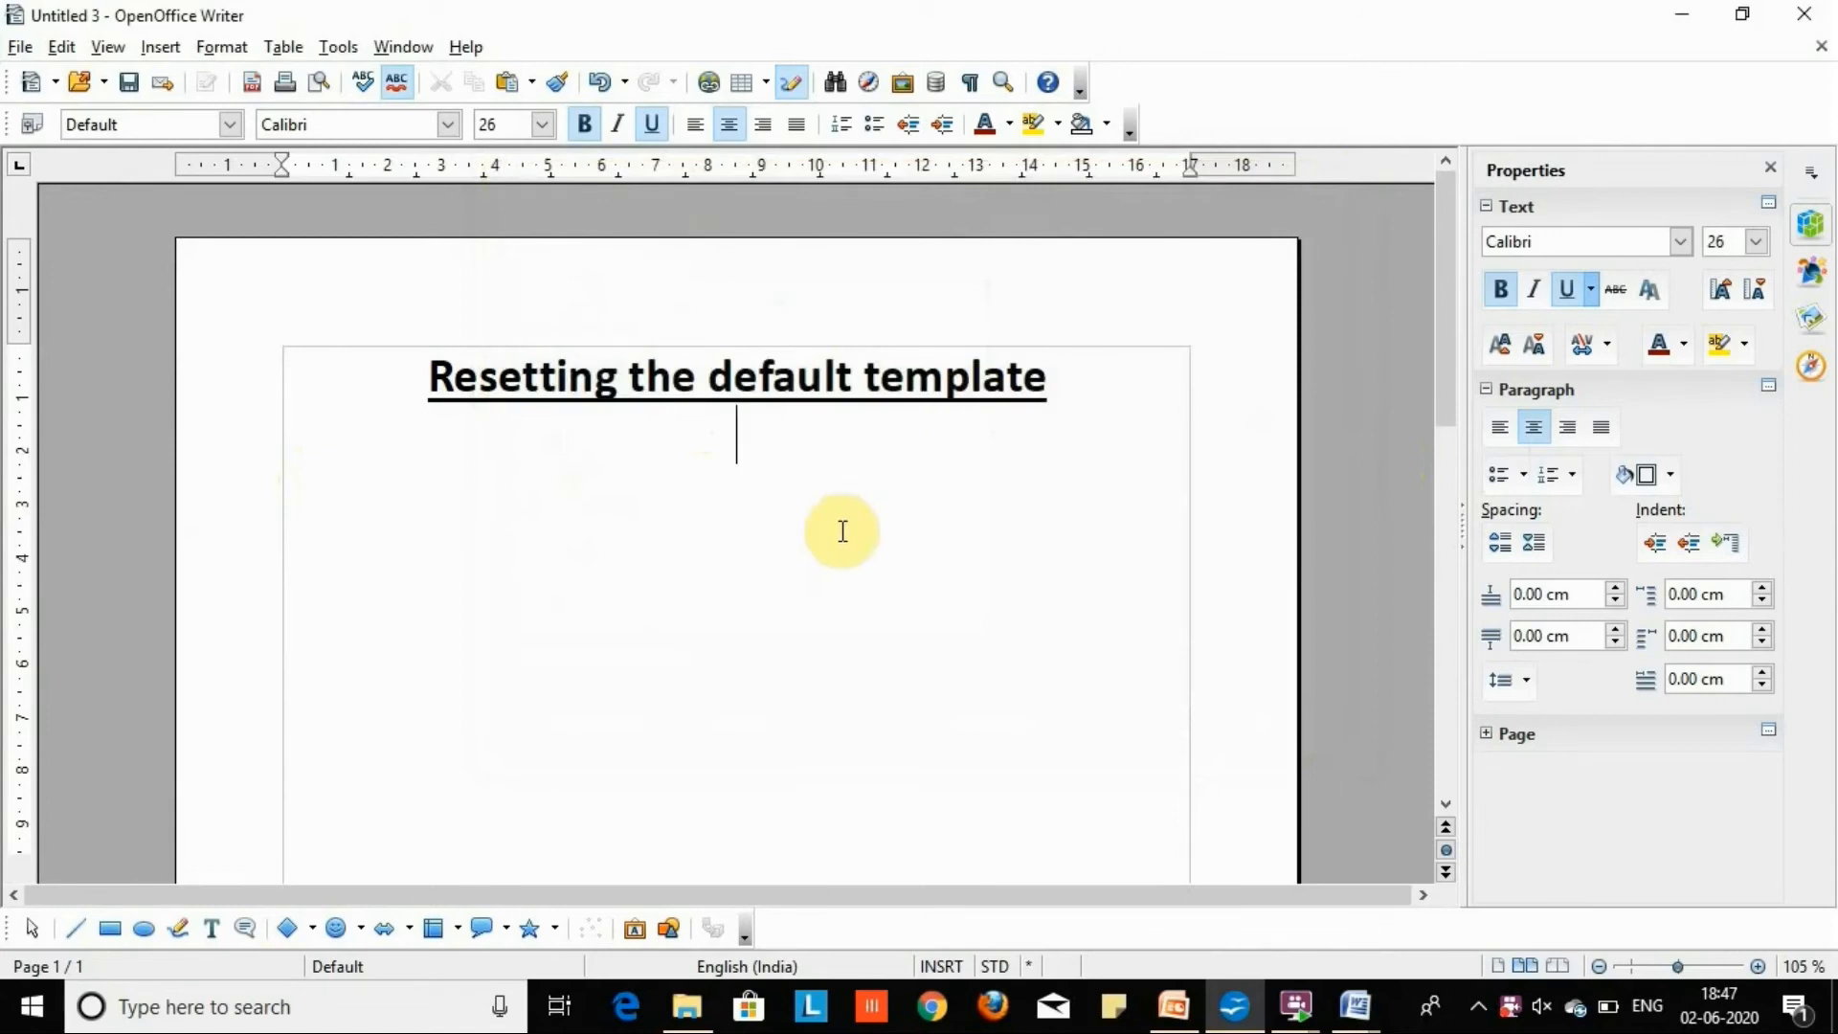
{"action": "key", "text": "ctrl+n"}
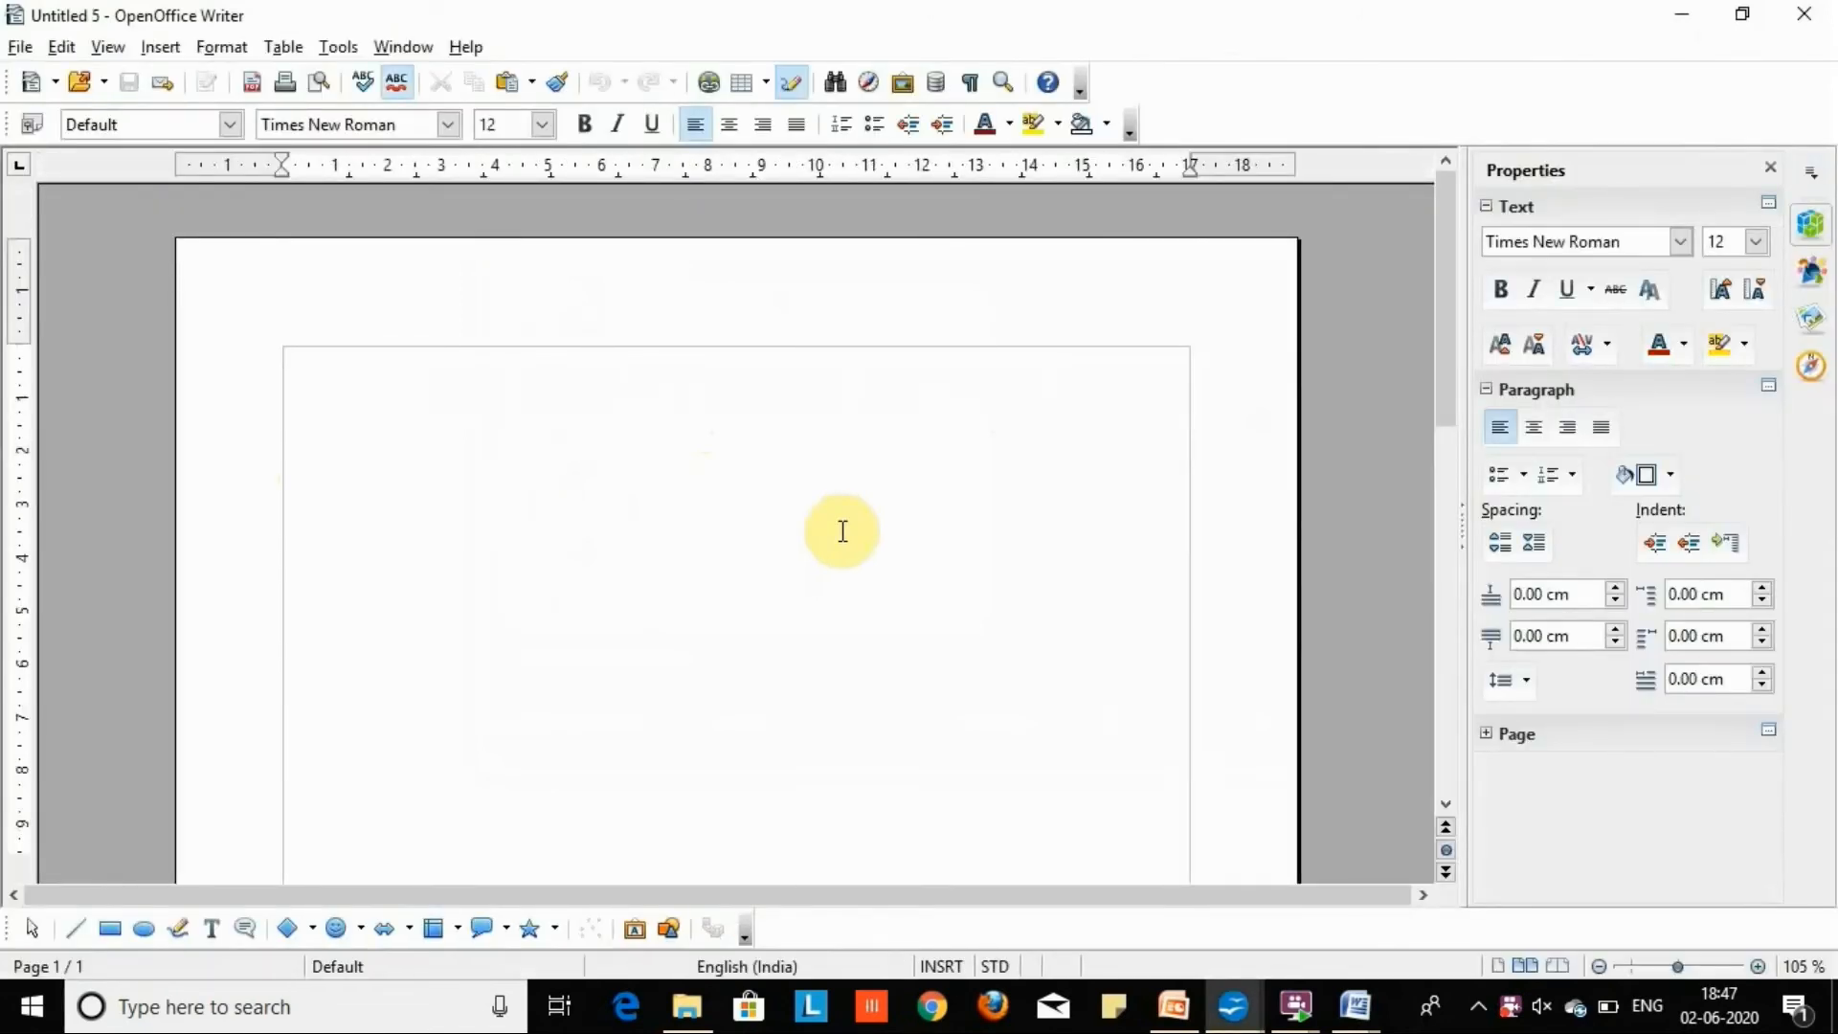
{"action": "left_click", "coordinate": [1826, 12]}
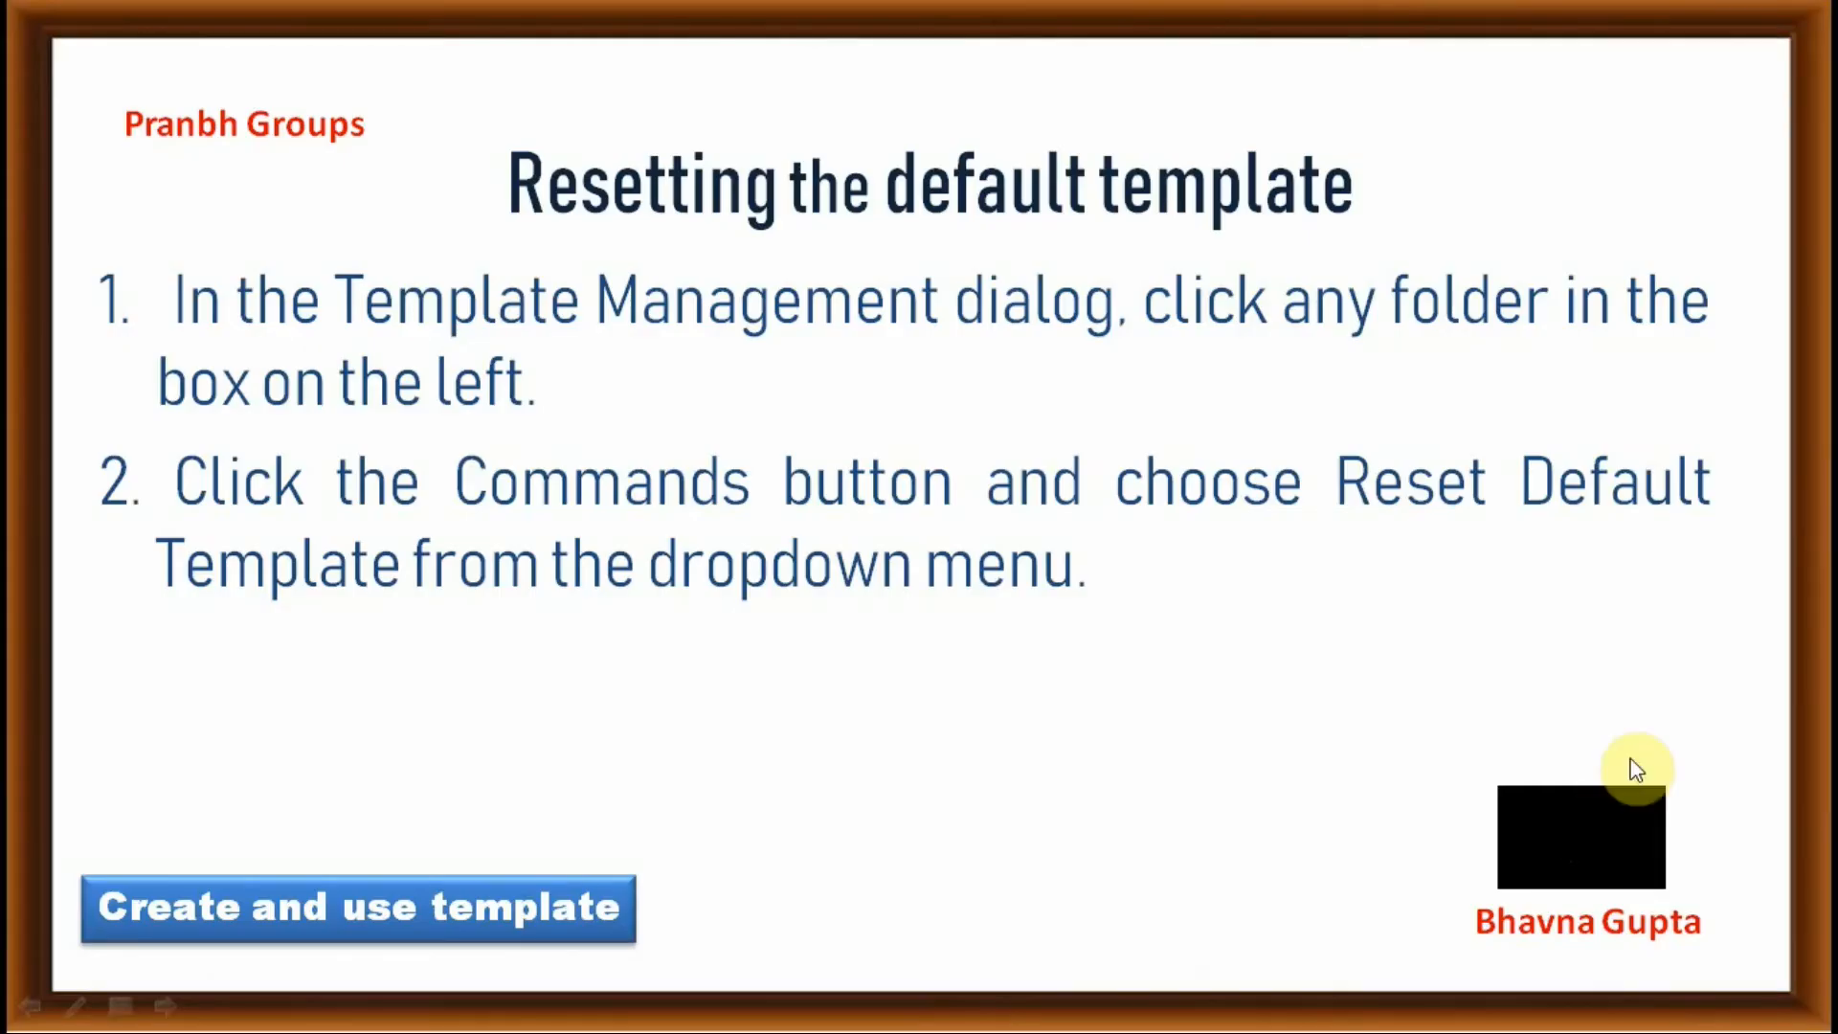
{"action": "left_click", "coordinate": [1673, 739]}
{"action": "left_click", "coordinate": [1673, 739]}
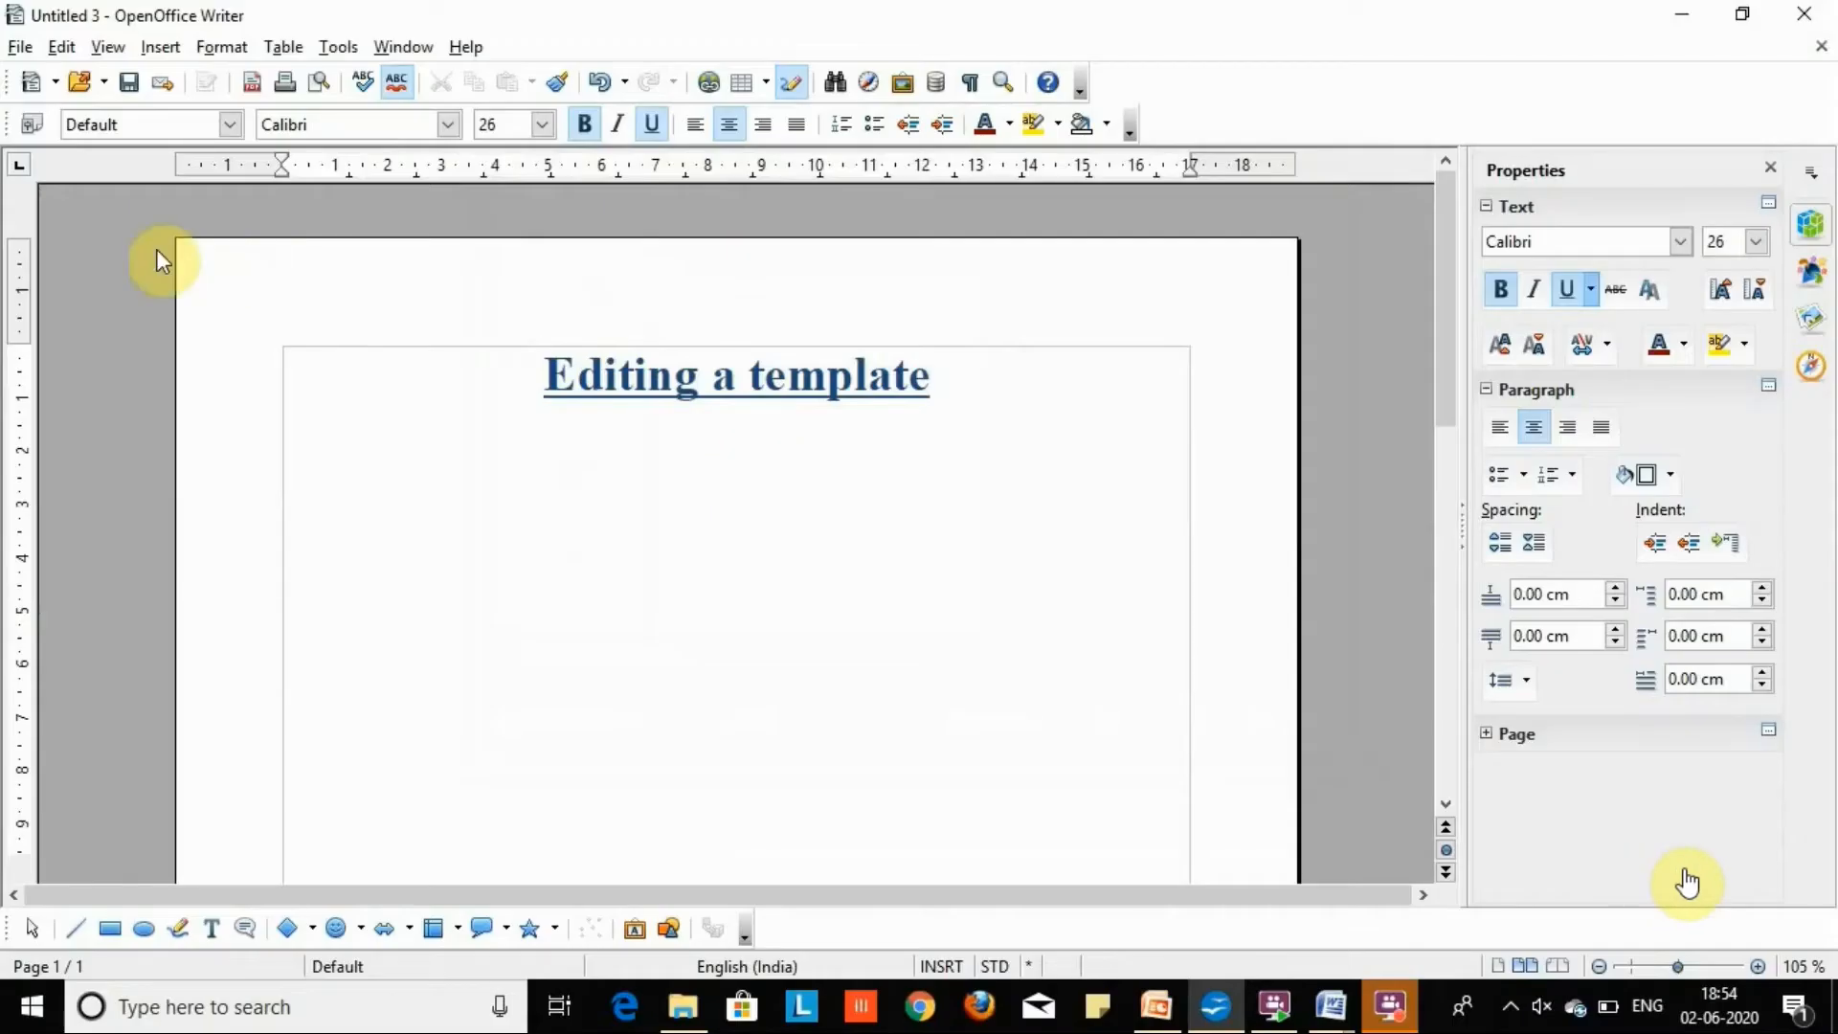
Open the Student_Details template from the My Templates folder for editing through Template Management
{"action": "left_click", "coordinate": [19, 46]}
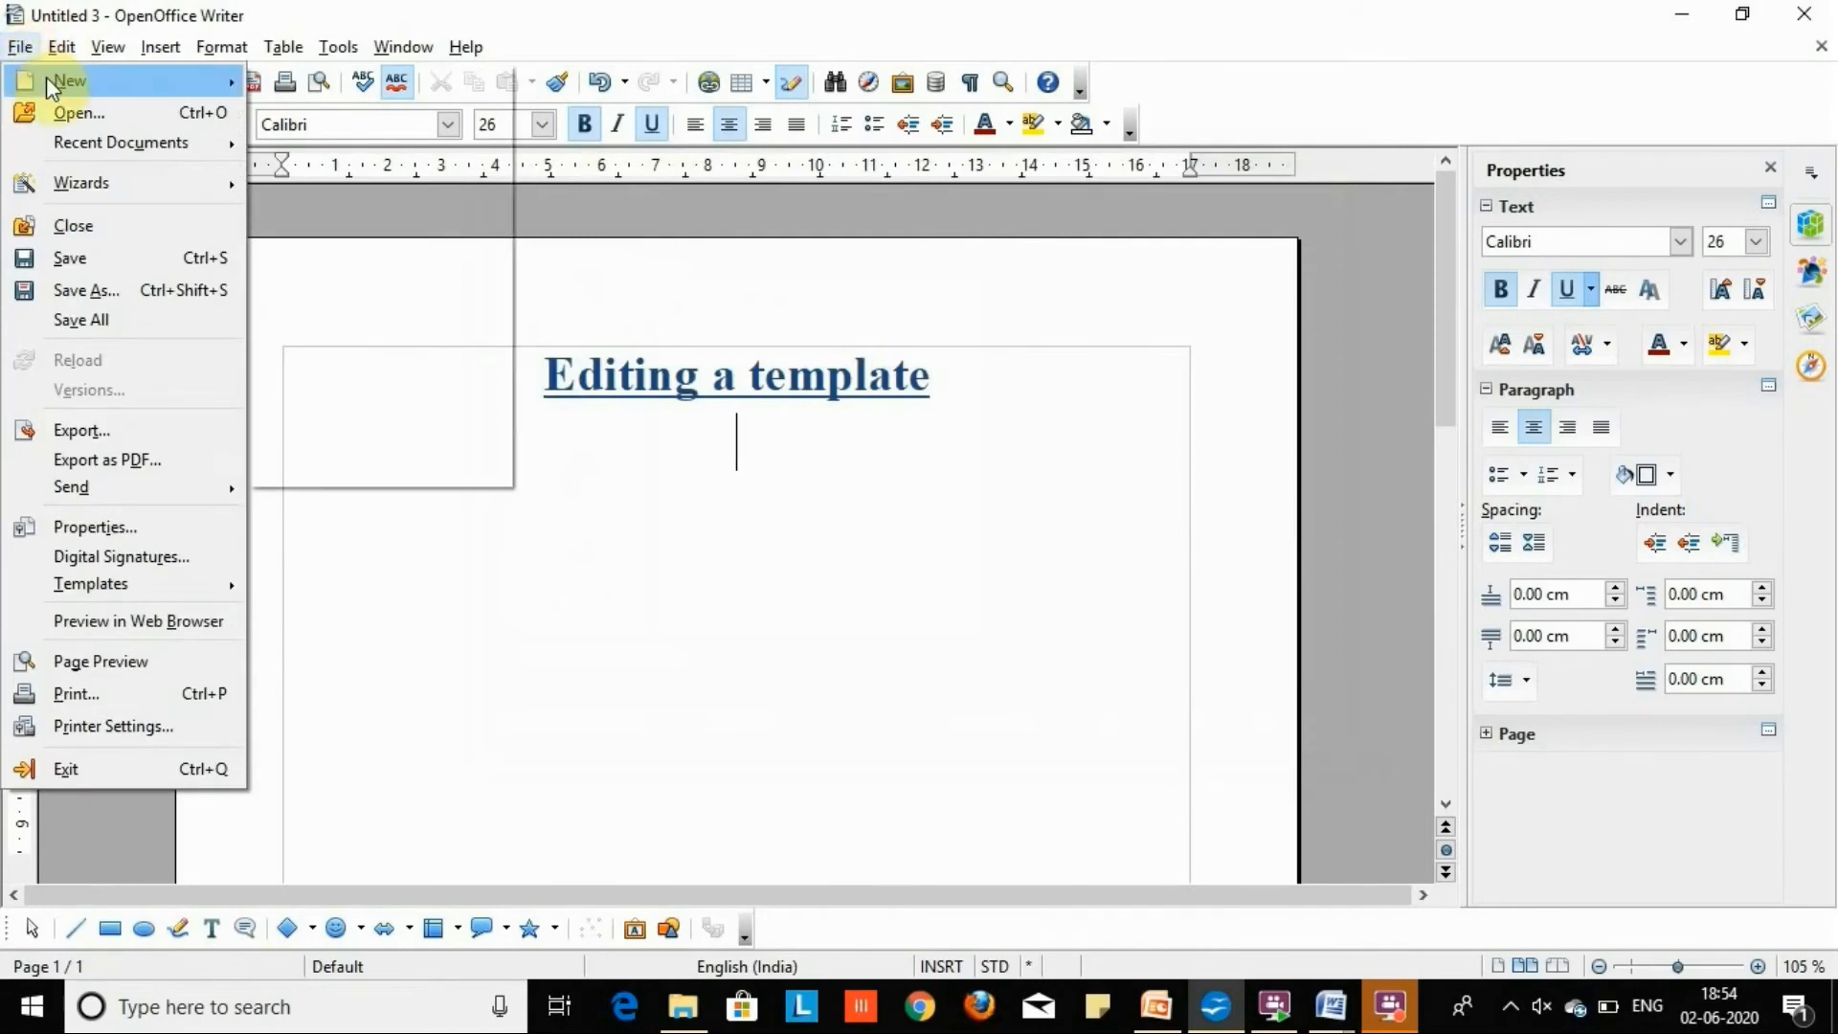
{"action": "mouse_move", "coordinate": [46, 77]}
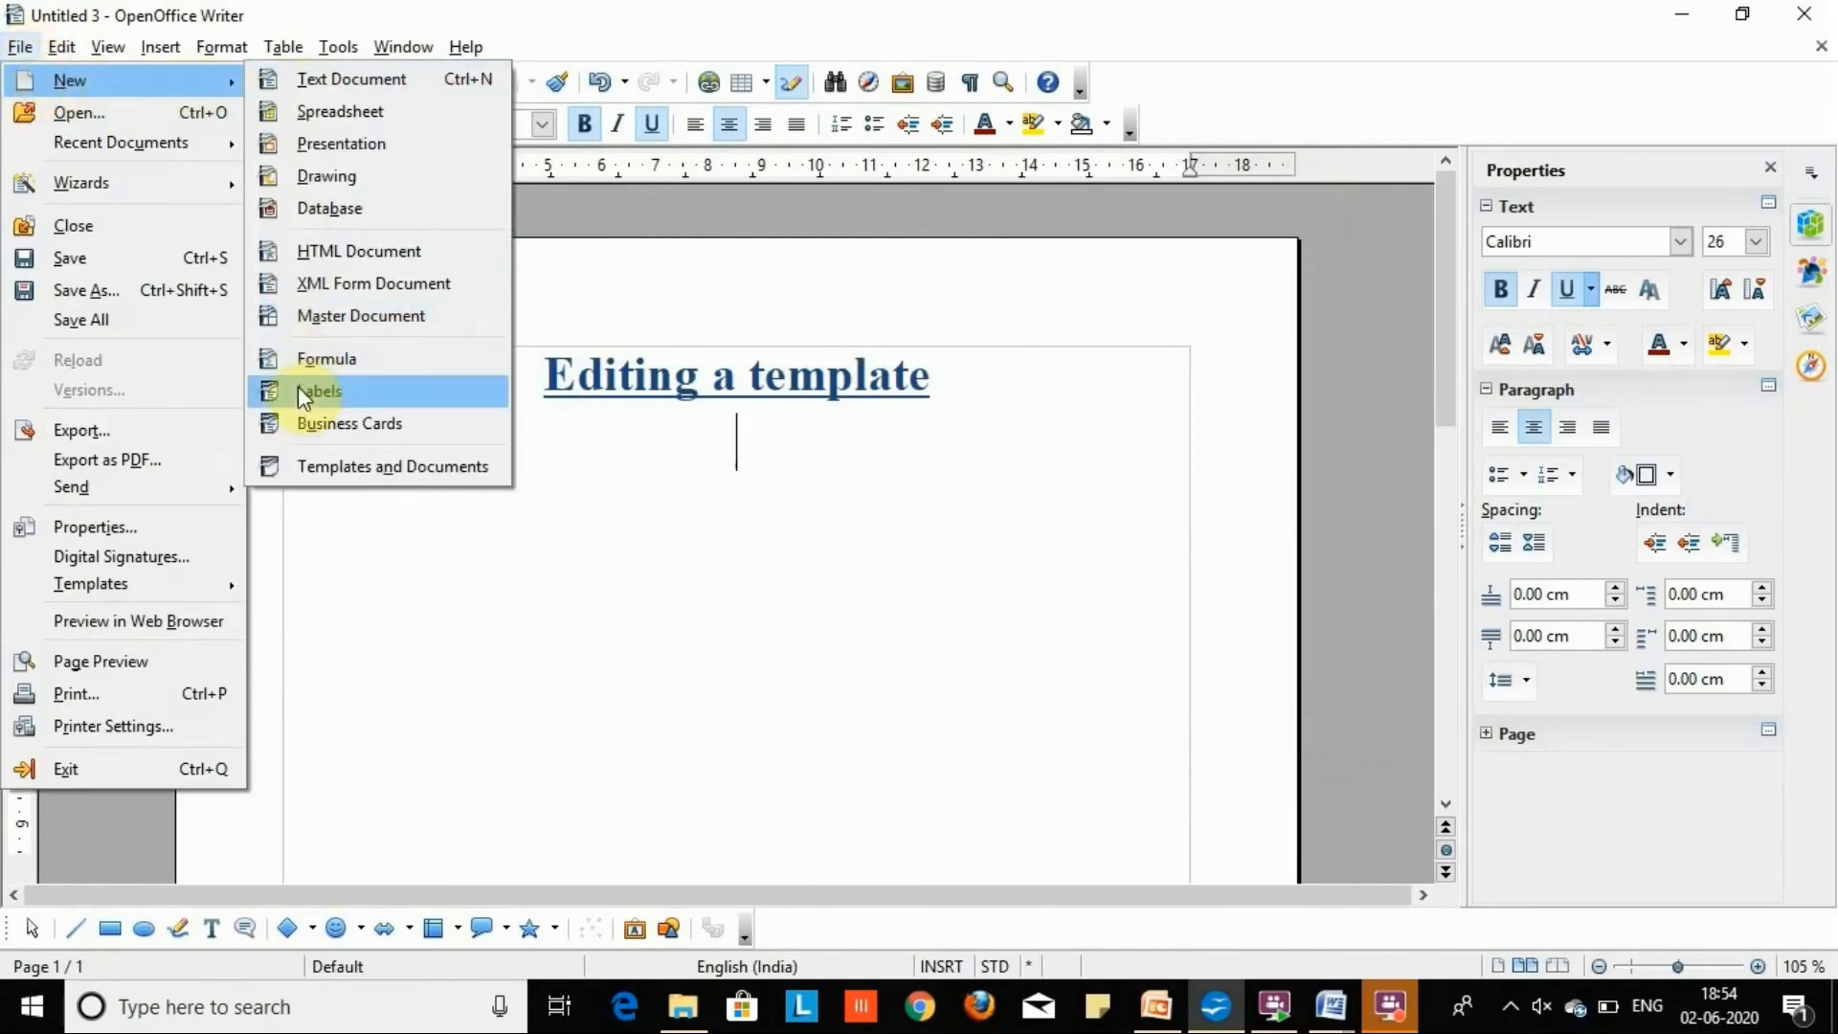
{"action": "left_click", "coordinate": [307, 469]}
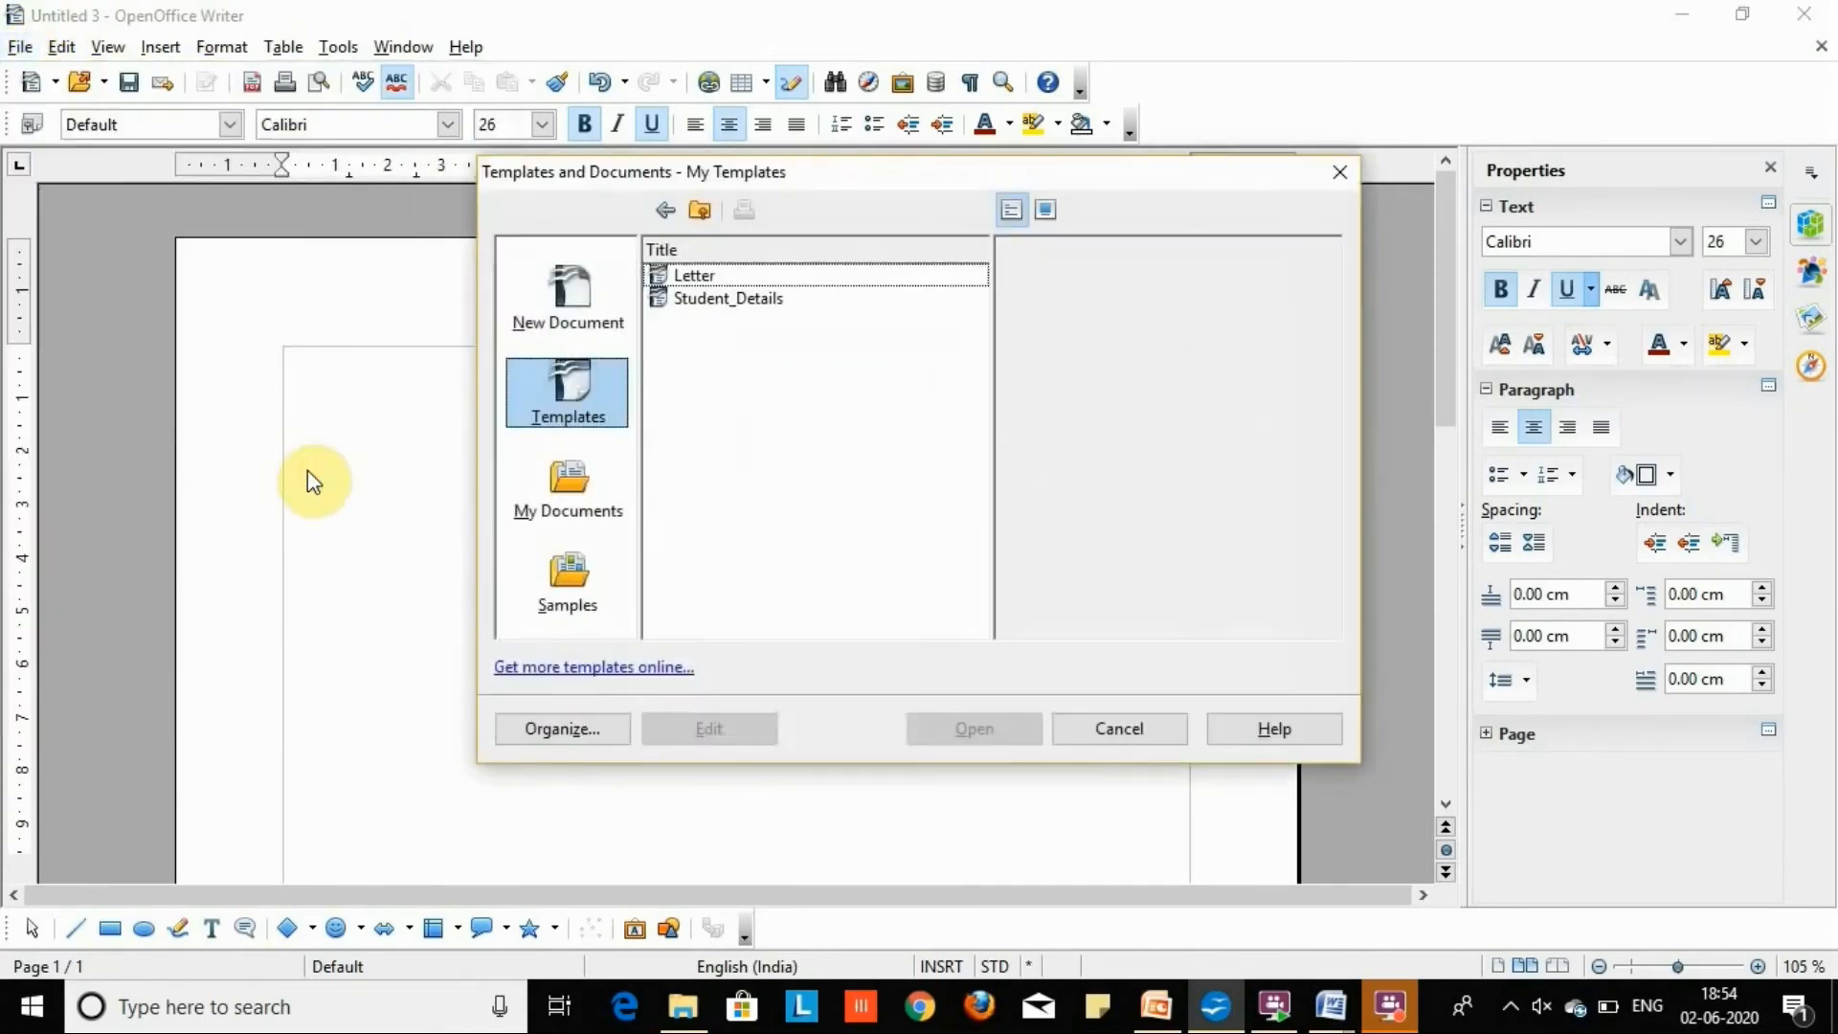
{"action": "left_click", "coordinate": [582, 729]}
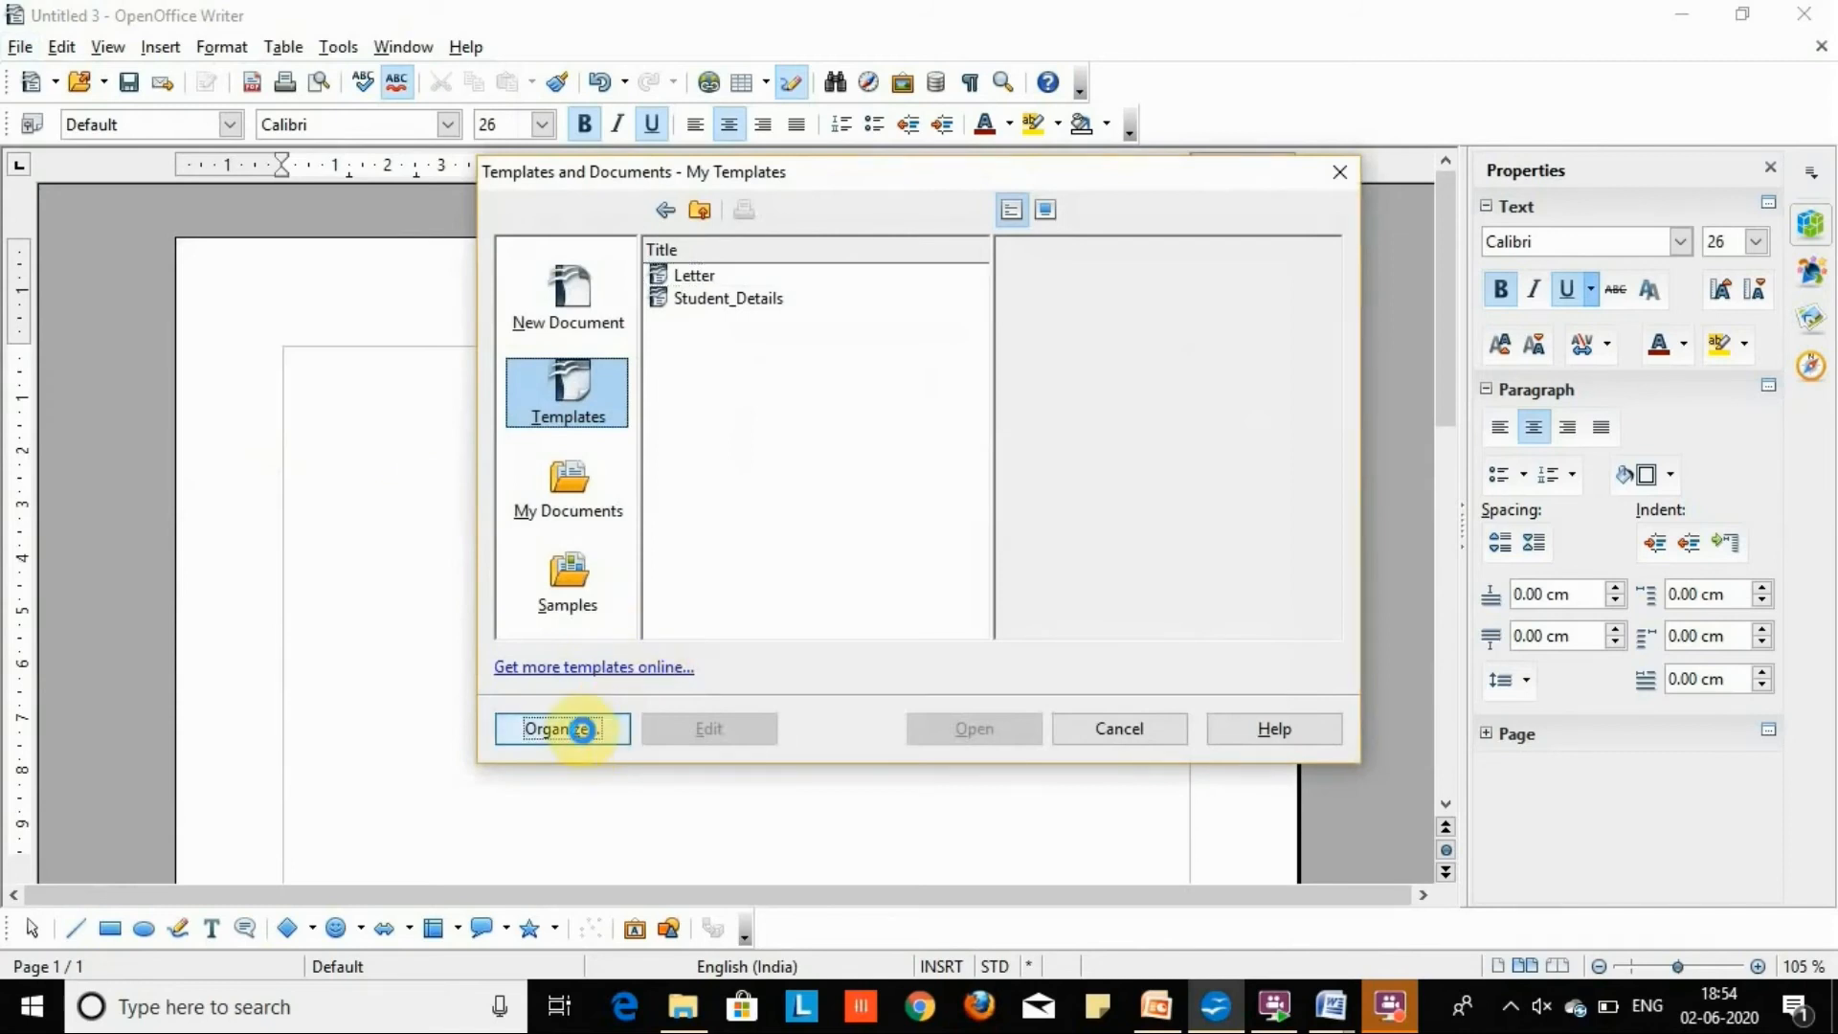
{"action": "double_click", "coordinate": [672, 298]}
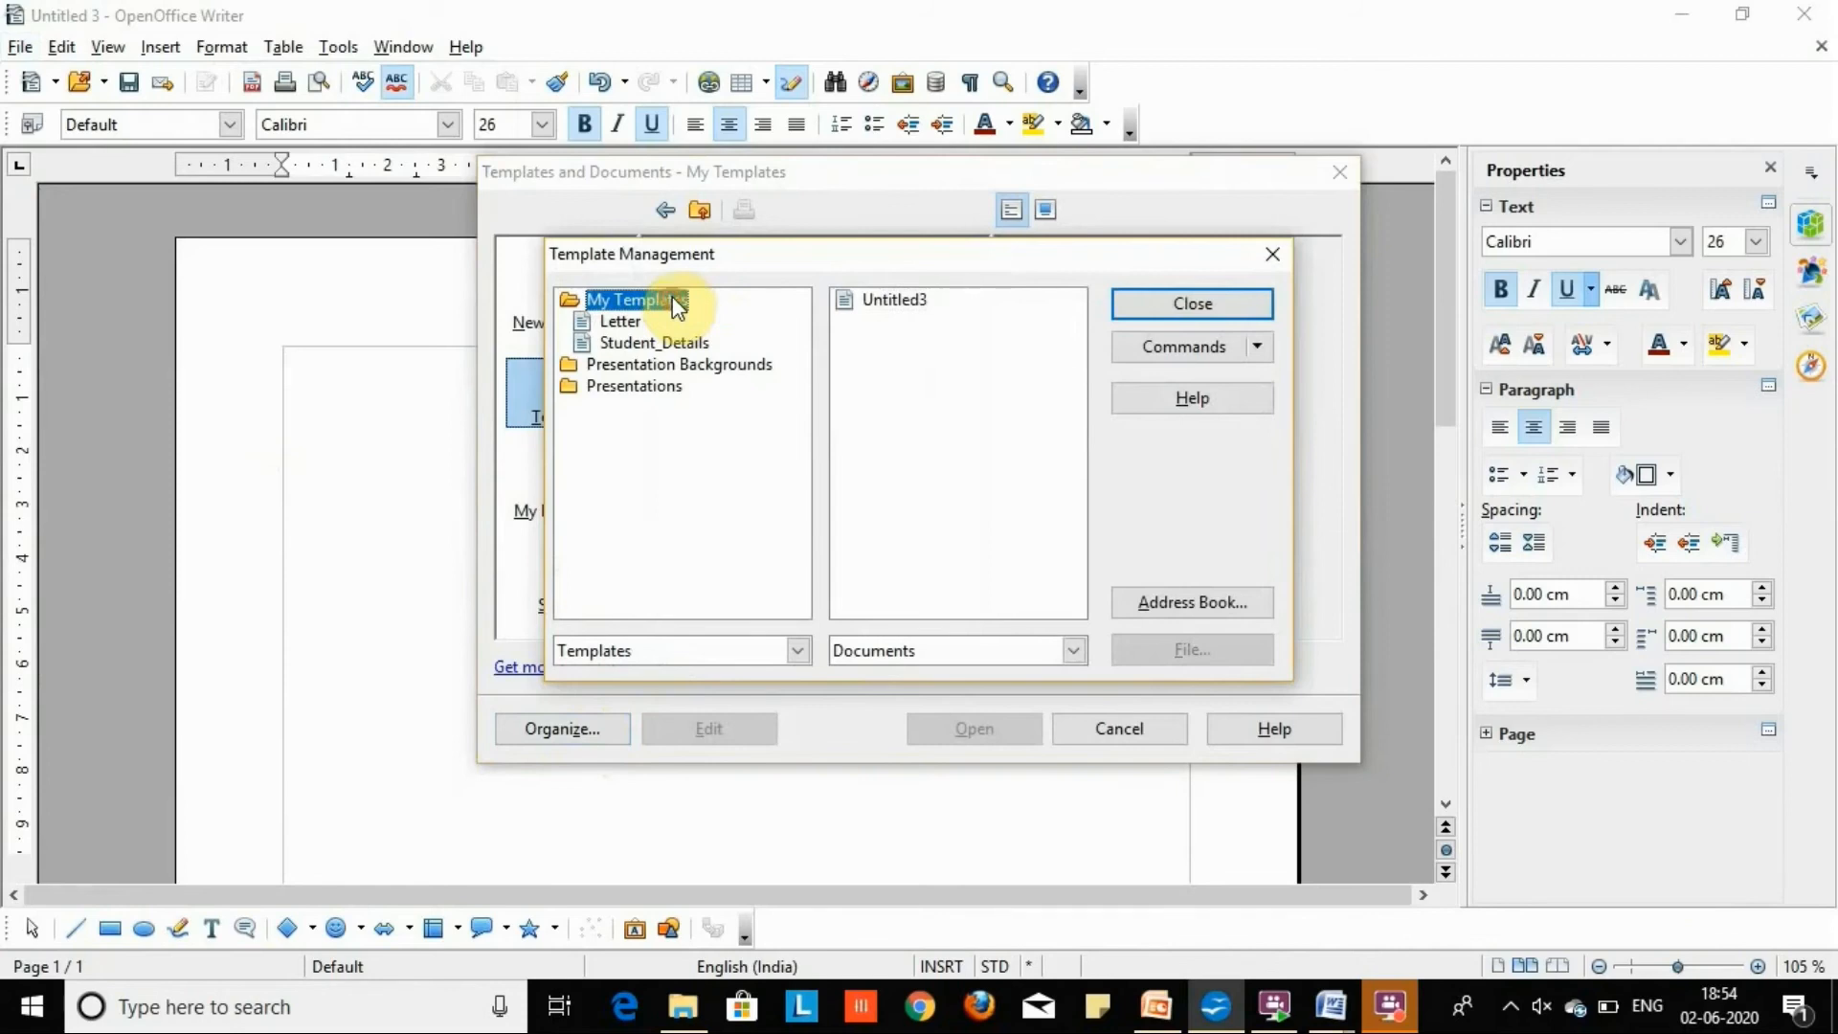
{"action": "left_click", "coordinate": [658, 341]}
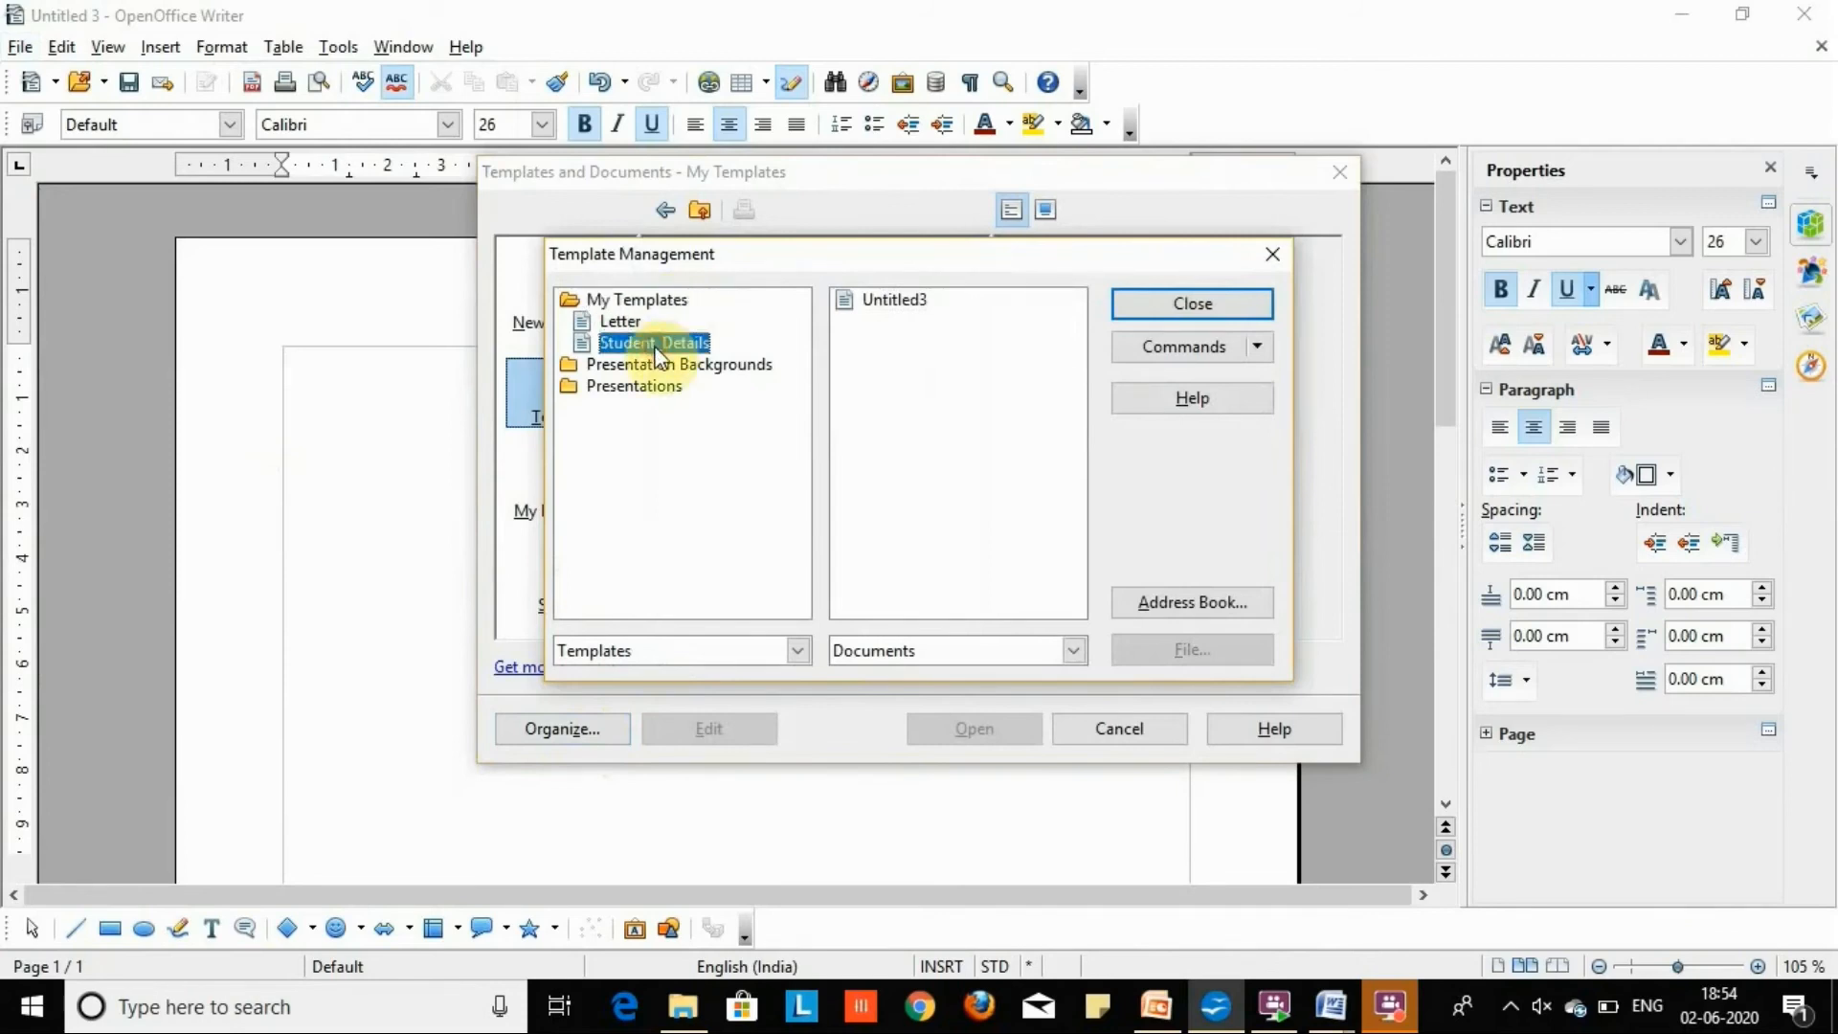
{"action": "left_click", "coordinate": [1260, 351]}
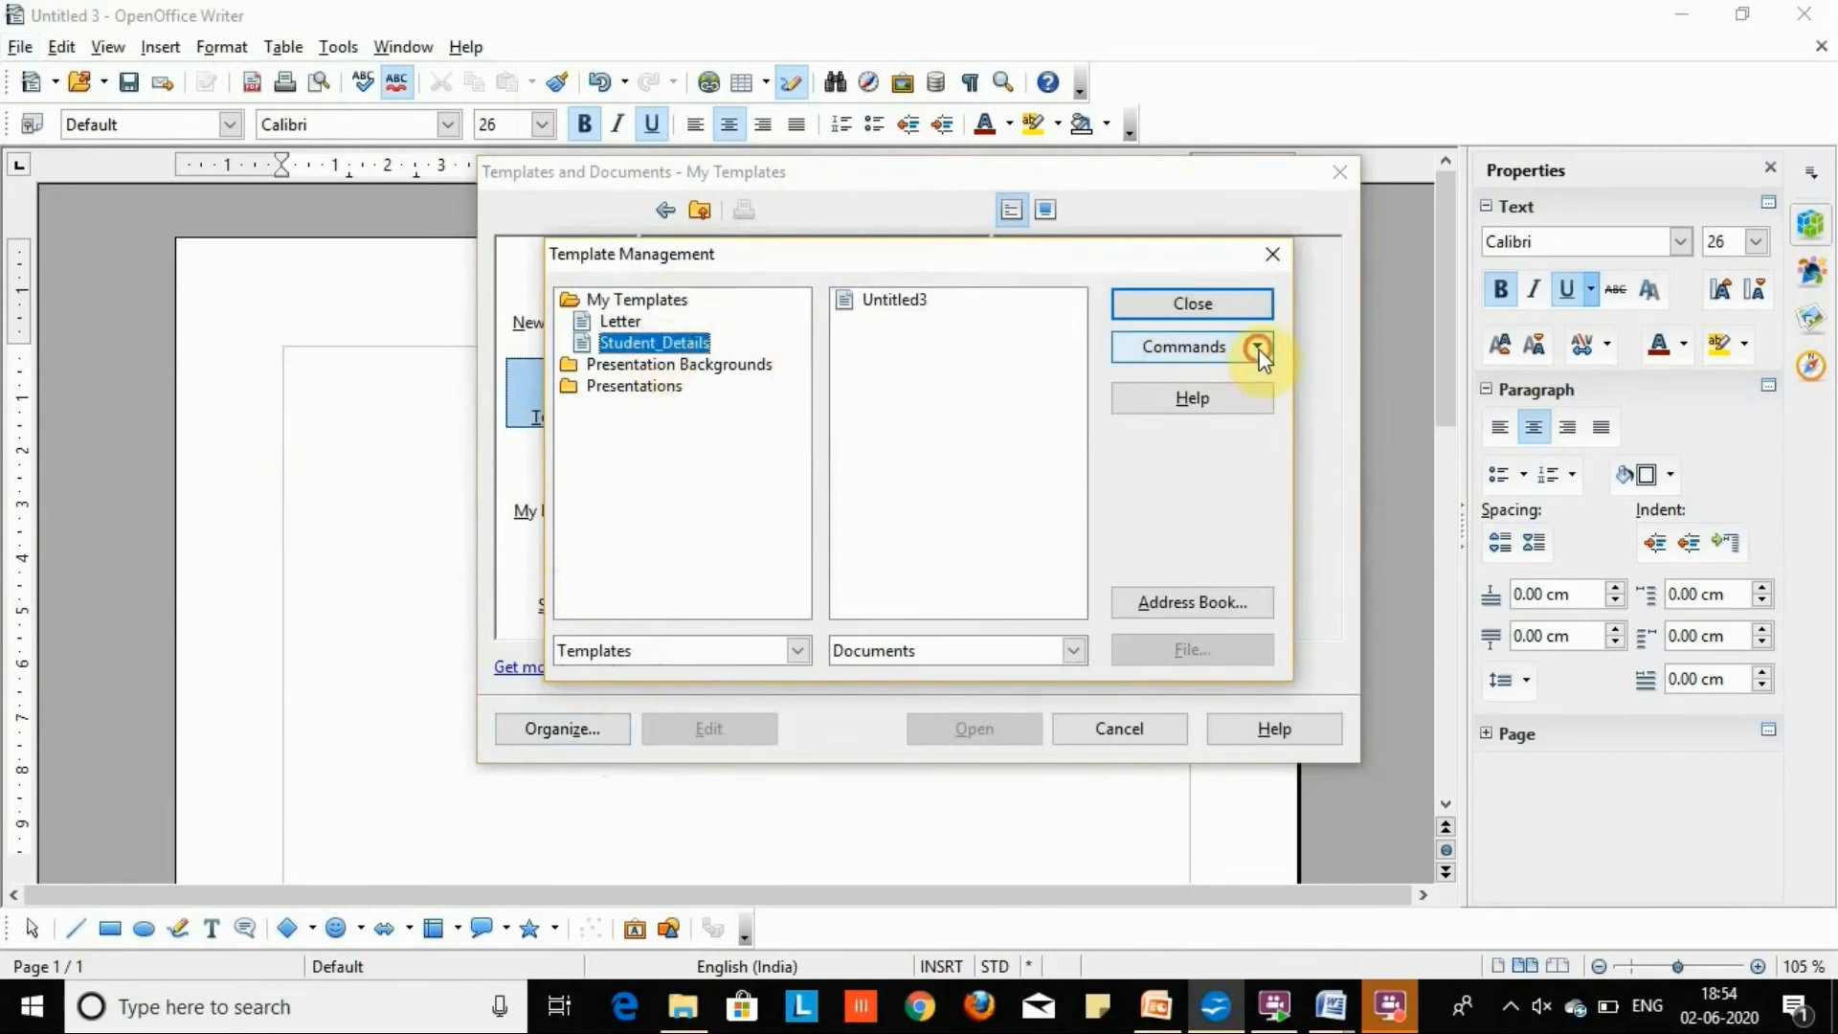
{"action": "left_click", "coordinate": [1226, 410]}
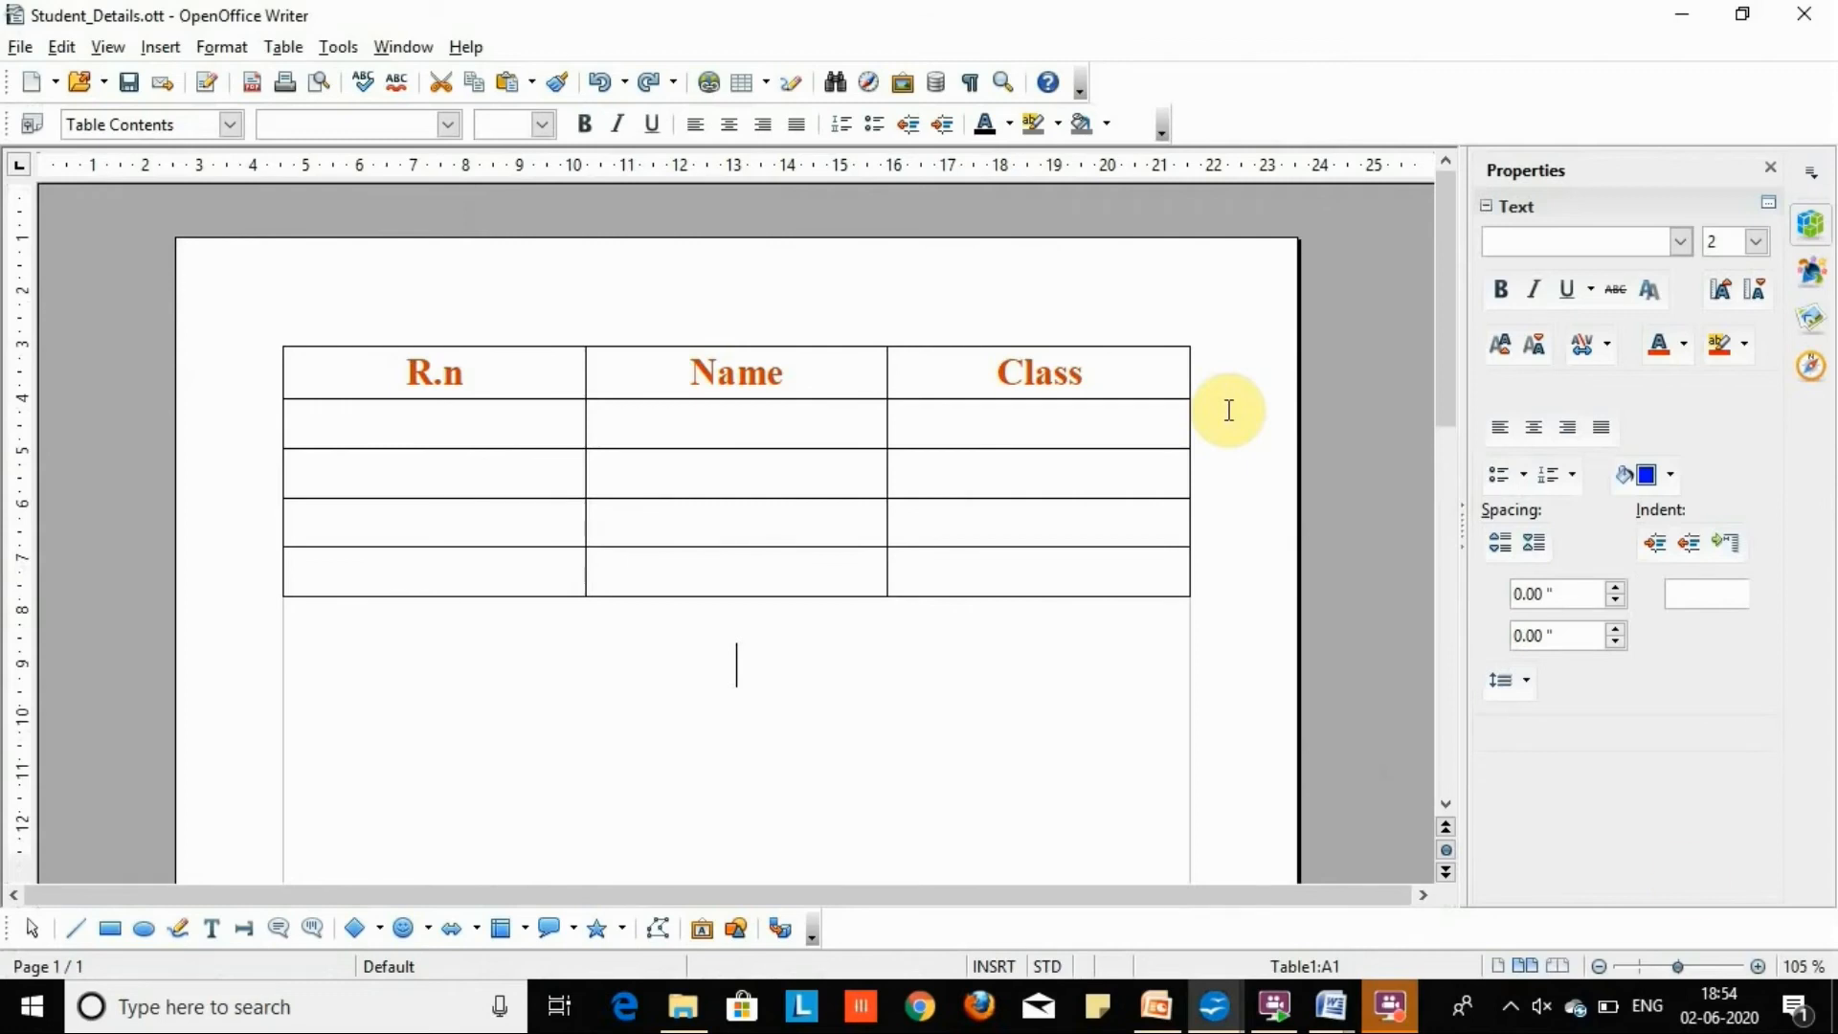
Add a column headed "Marks" after the Class column of the table and save the template
{"action": "left_click", "coordinate": [1175, 386]}
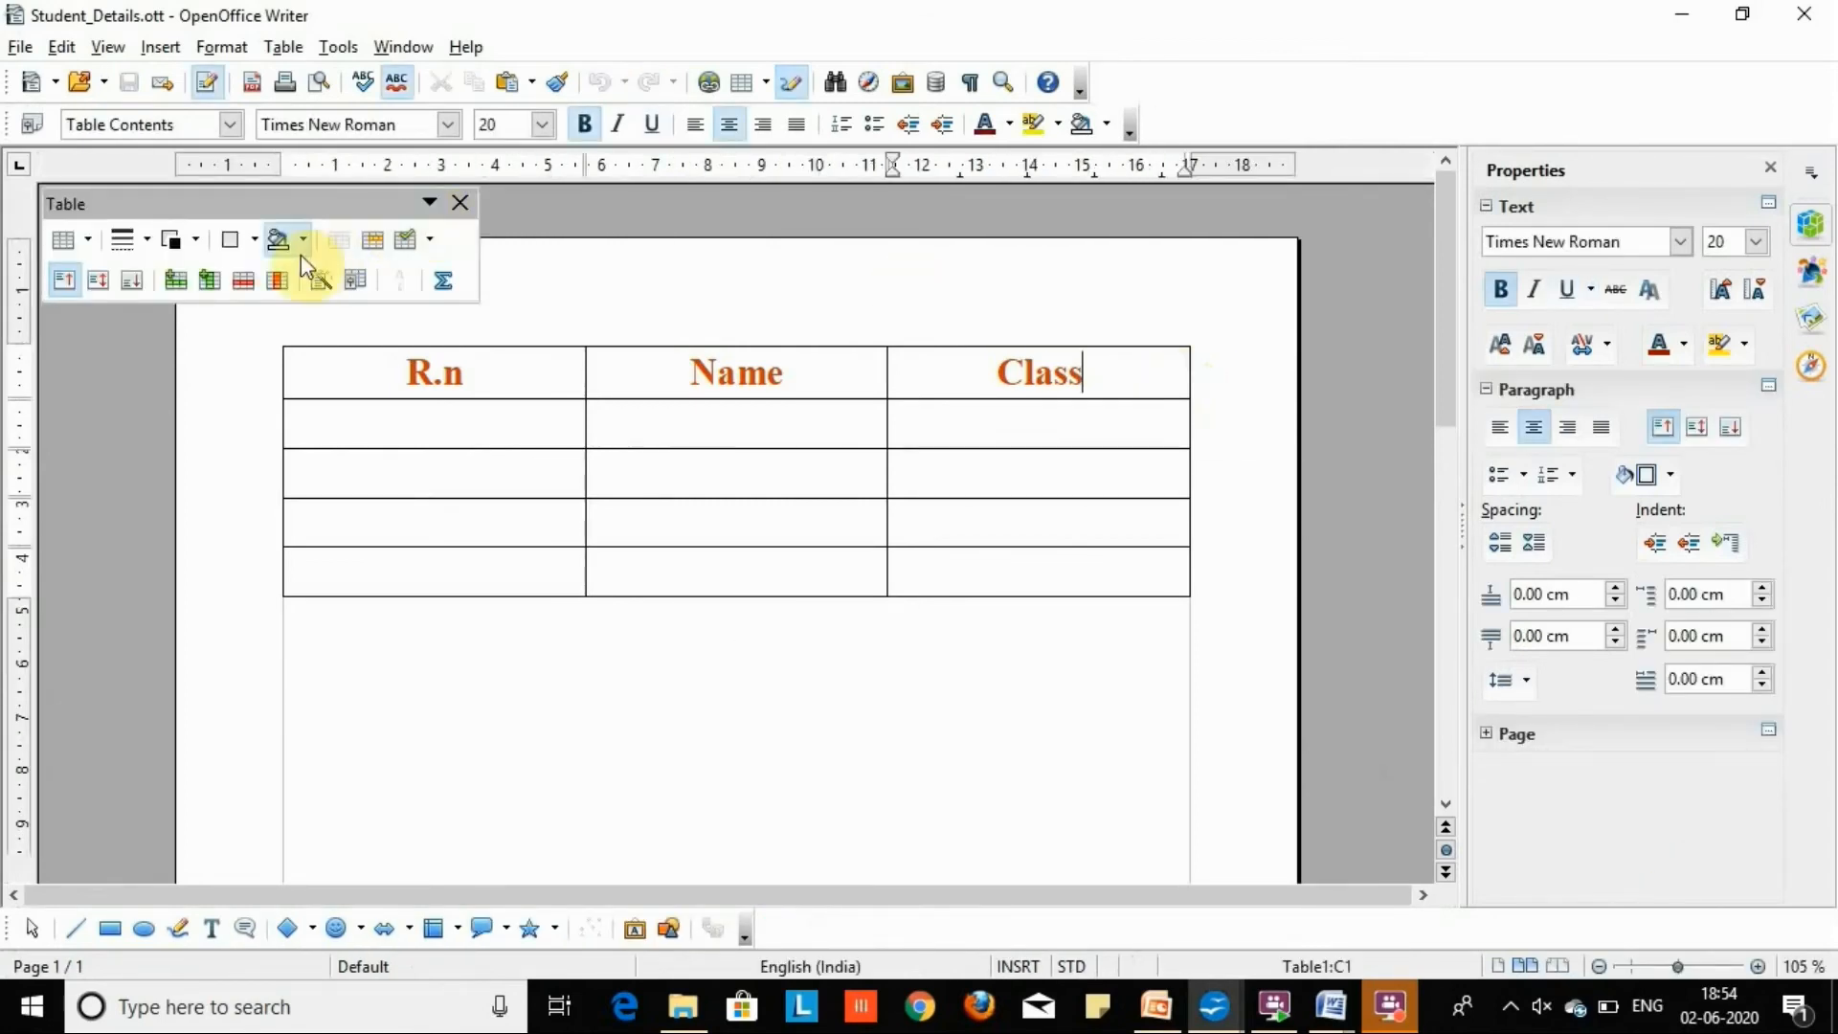
{"action": "left_click", "coordinate": [207, 277]}
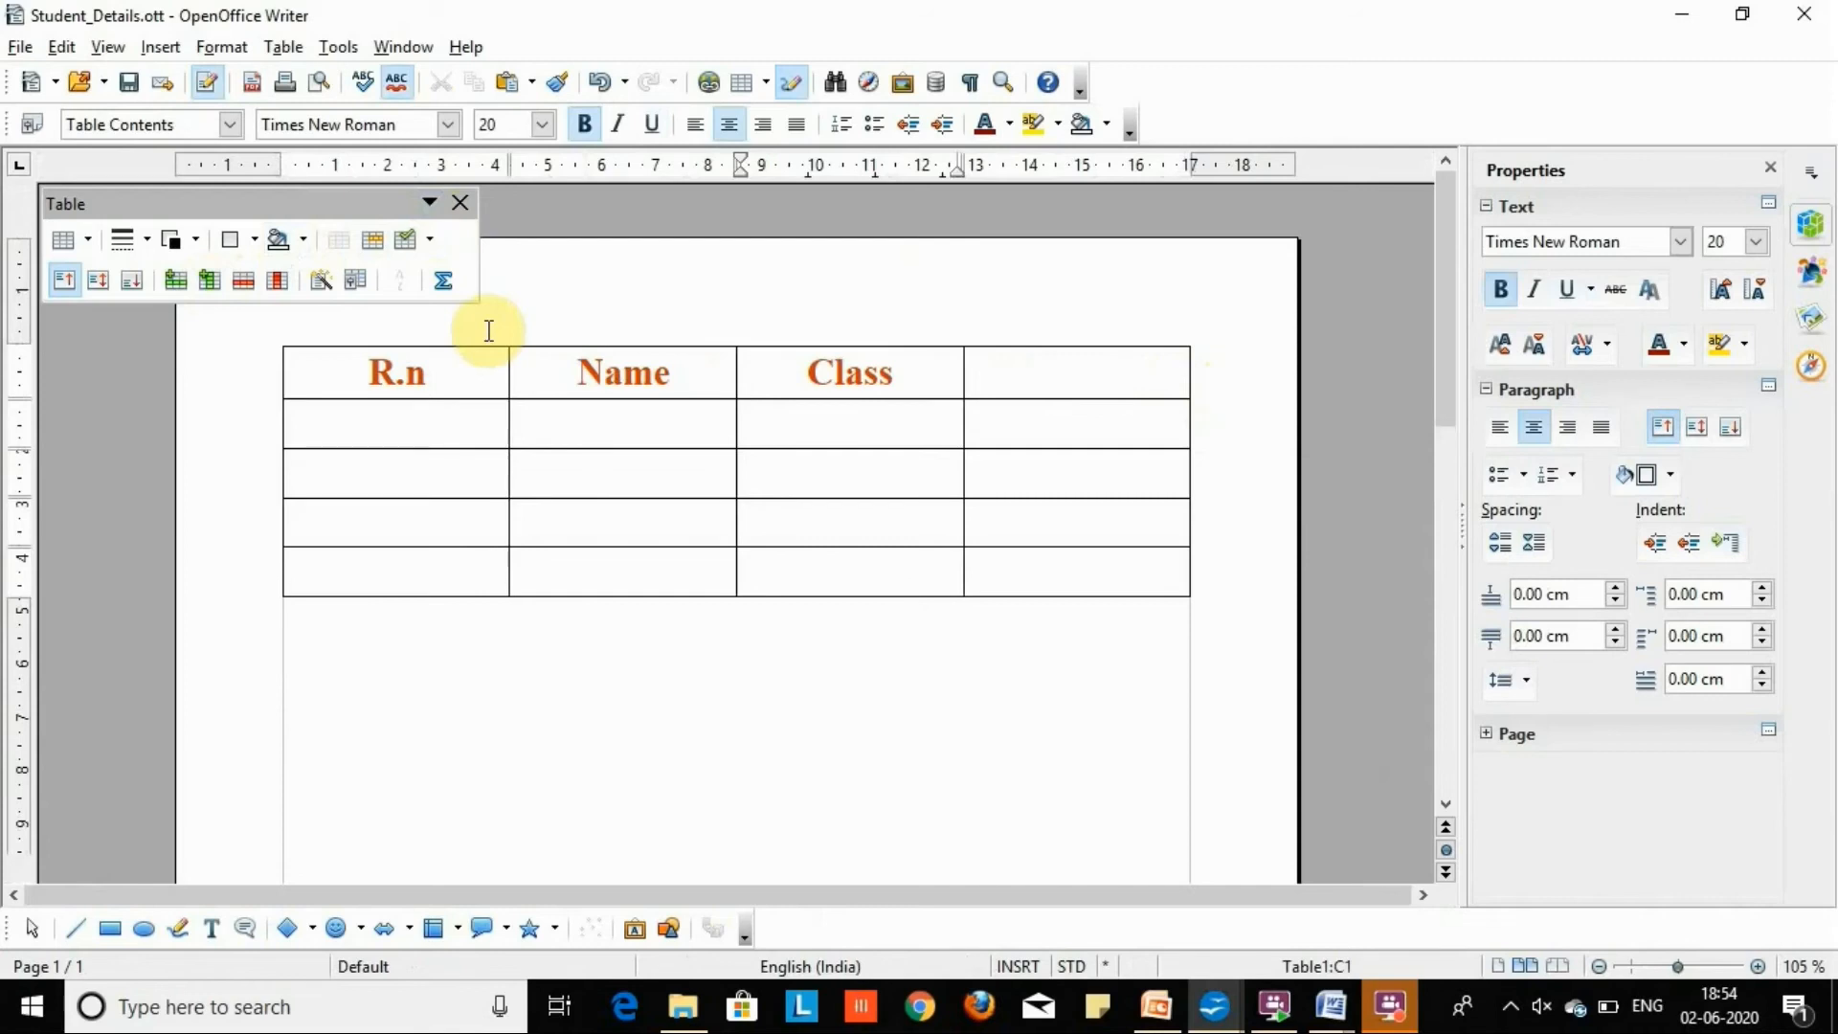
{"action": "left_click", "coordinate": [1091, 377]}
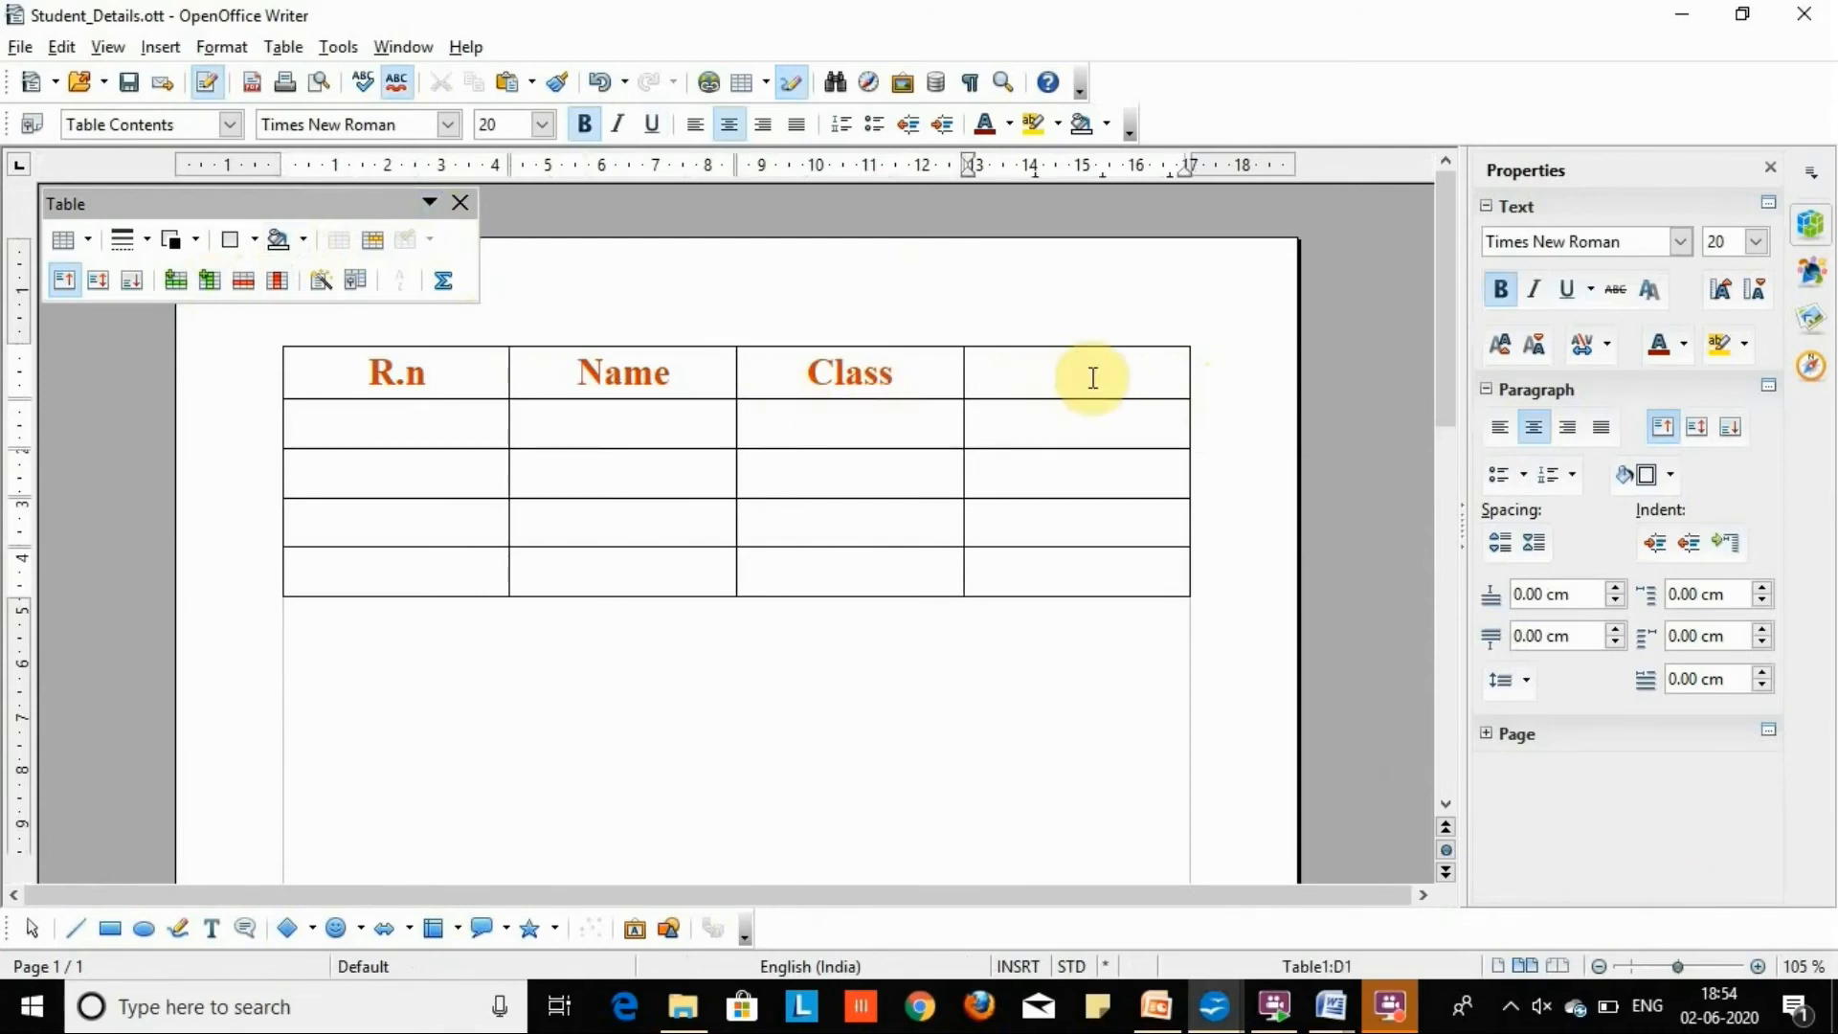
{"action": "type", "text": "Mar"}
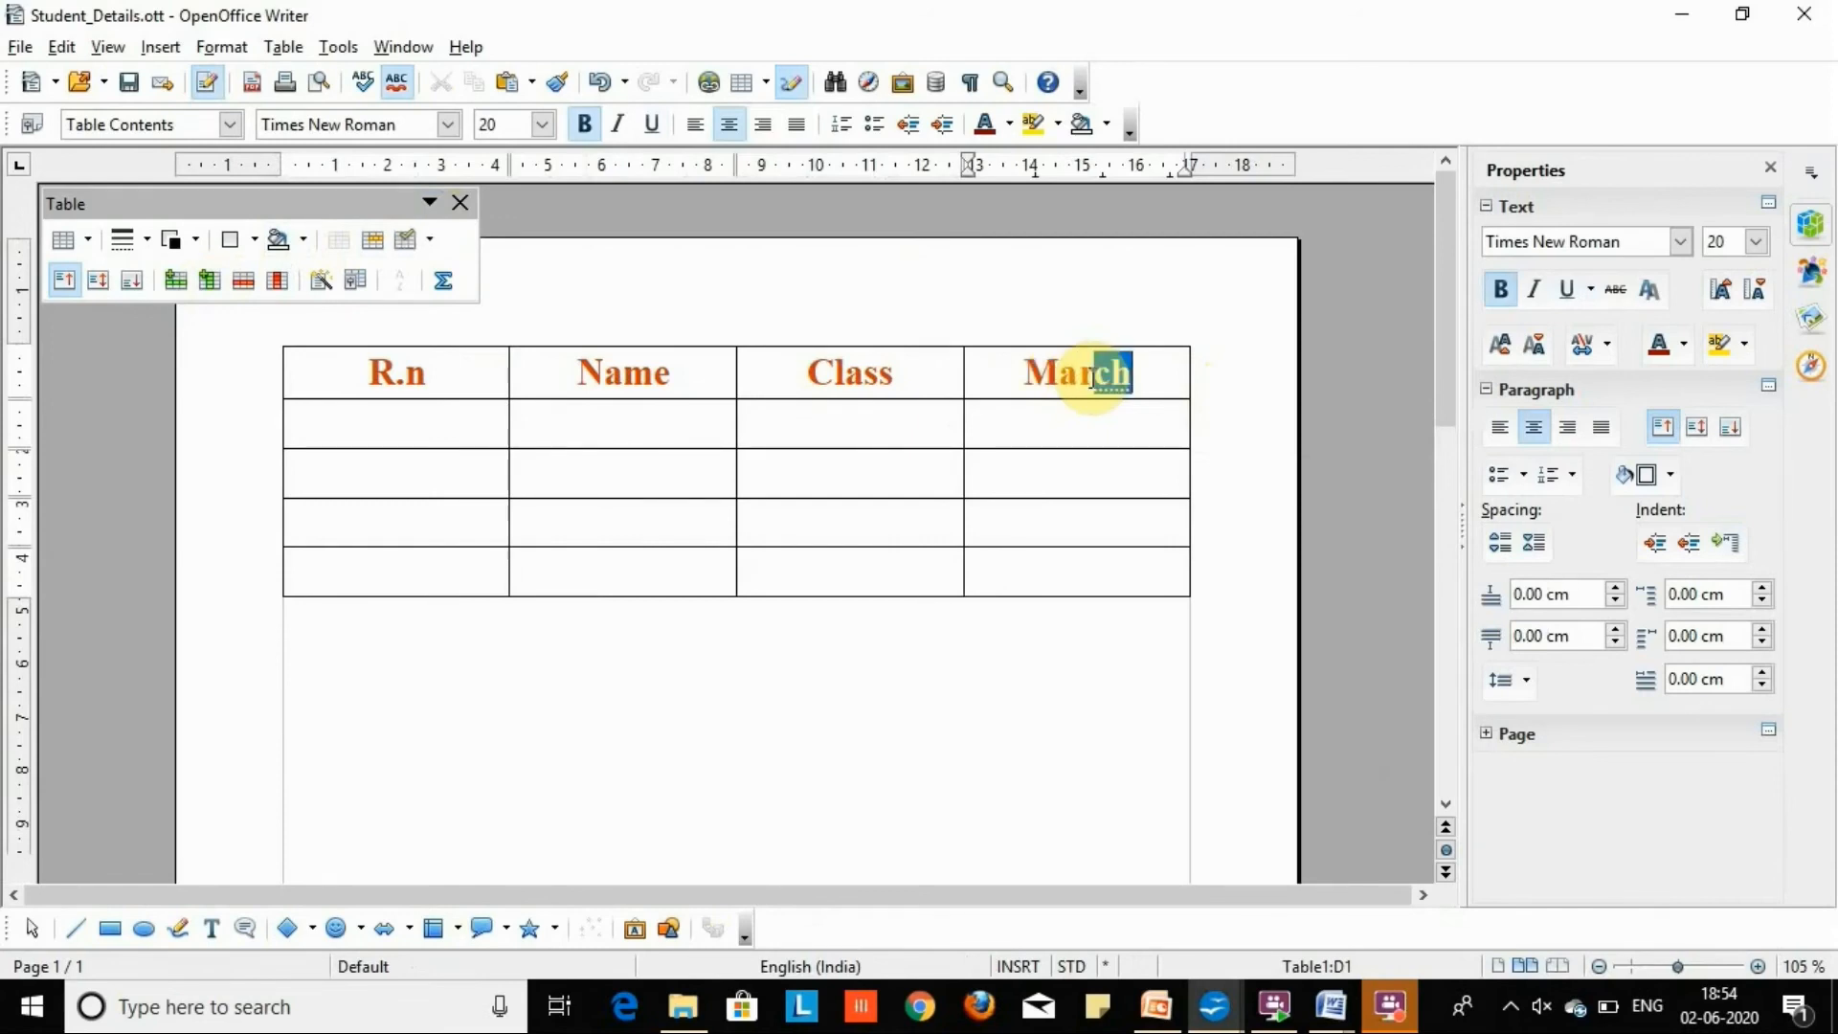
{"action": "type", "text": "ks"}
{"action": "left_click", "coordinate": [1098, 422]}
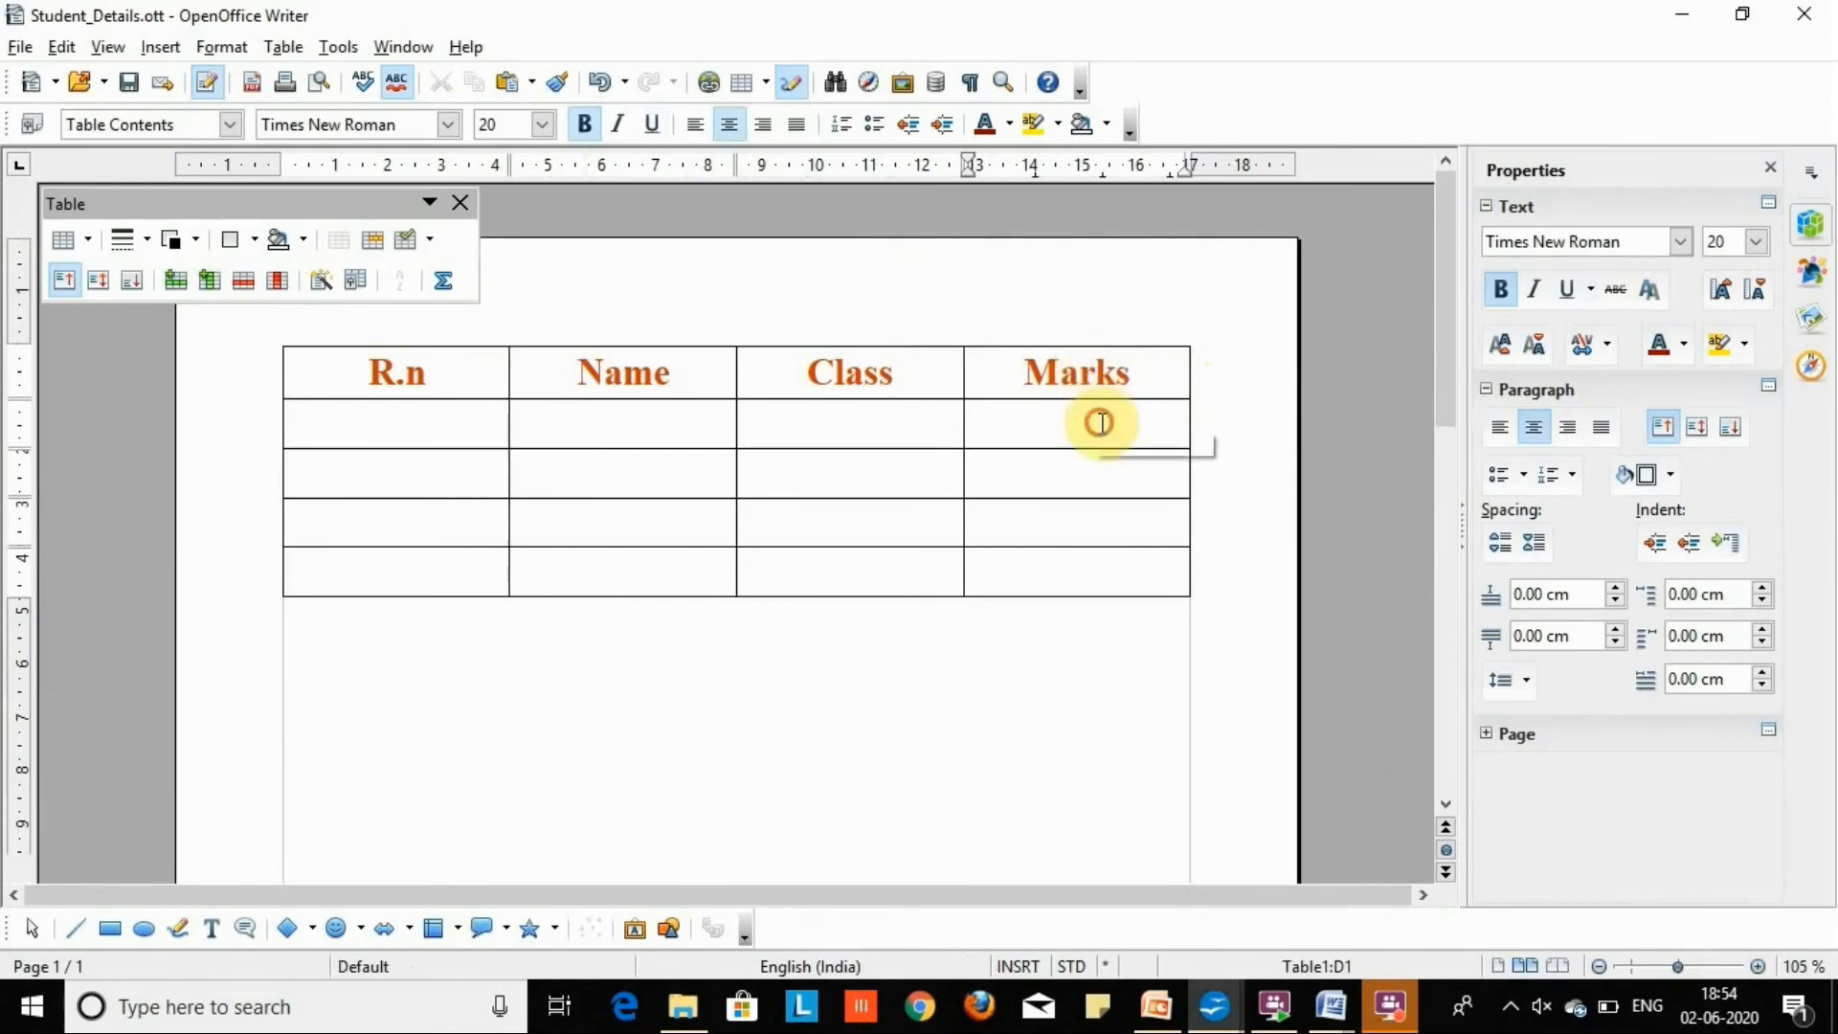
{"action": "left_click", "coordinate": [19, 47]}
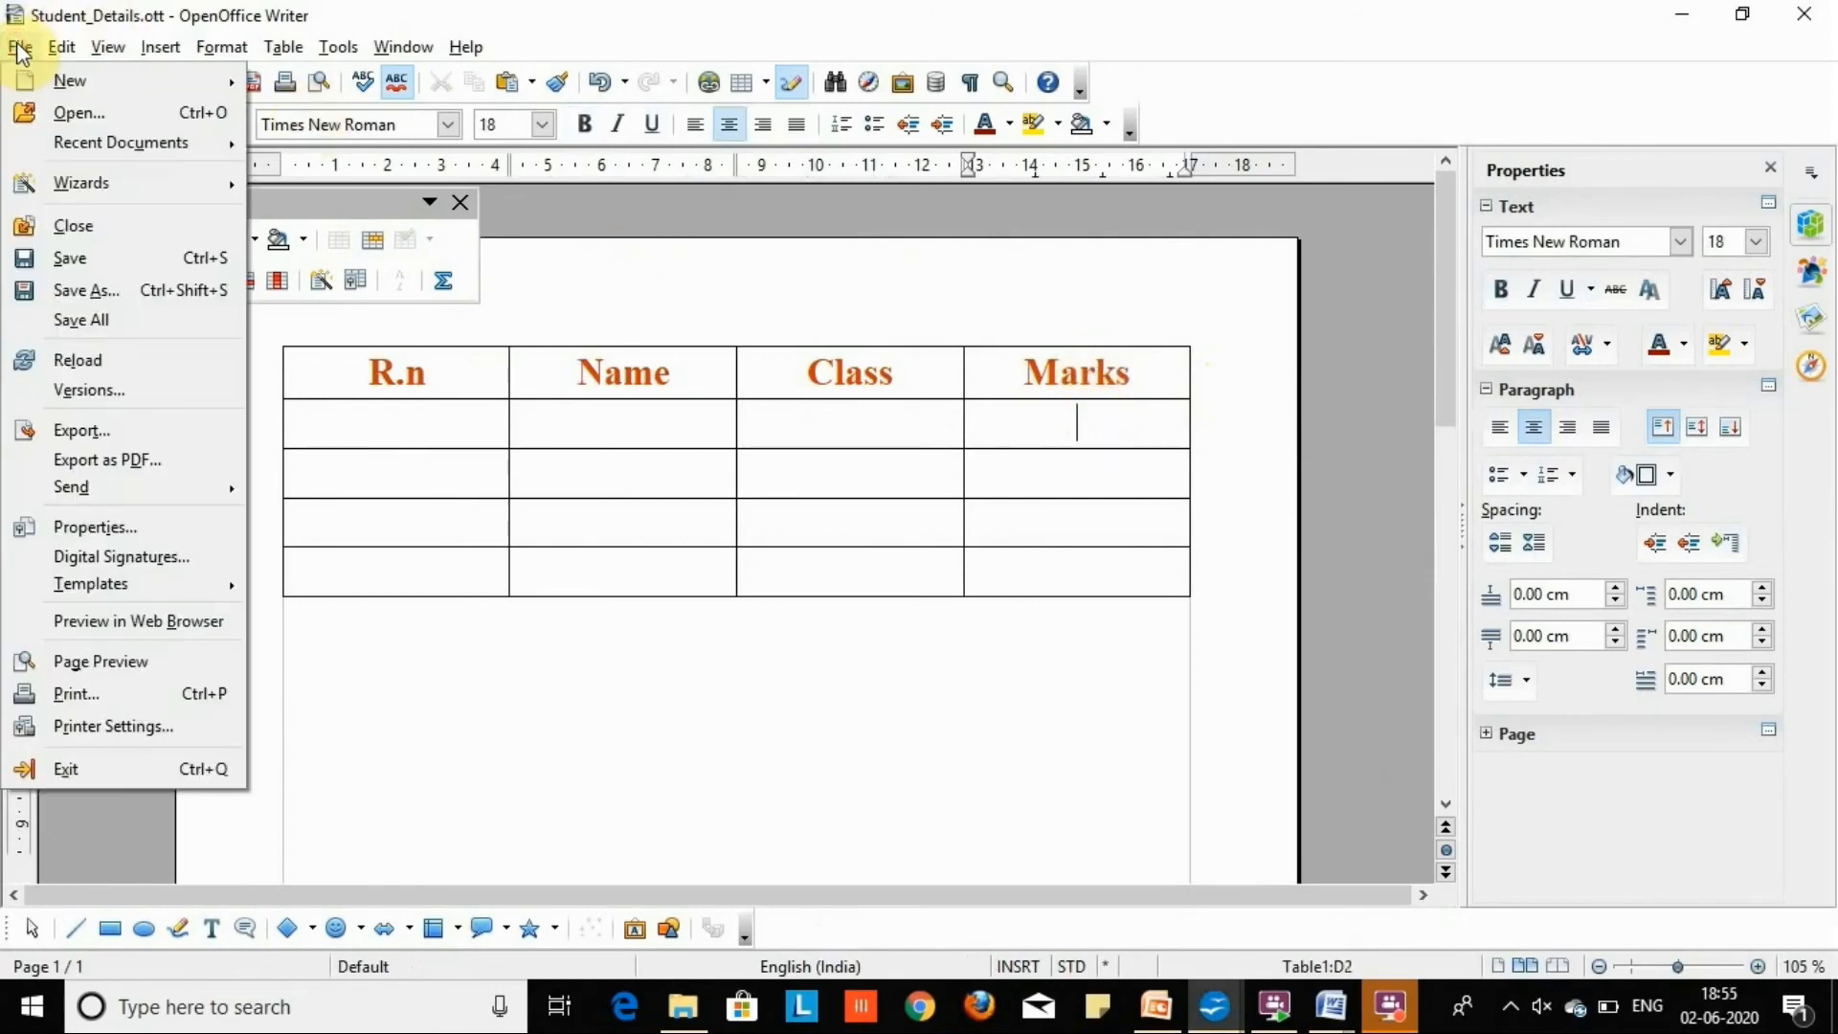
{"action": "left_click", "coordinate": [63, 268]}
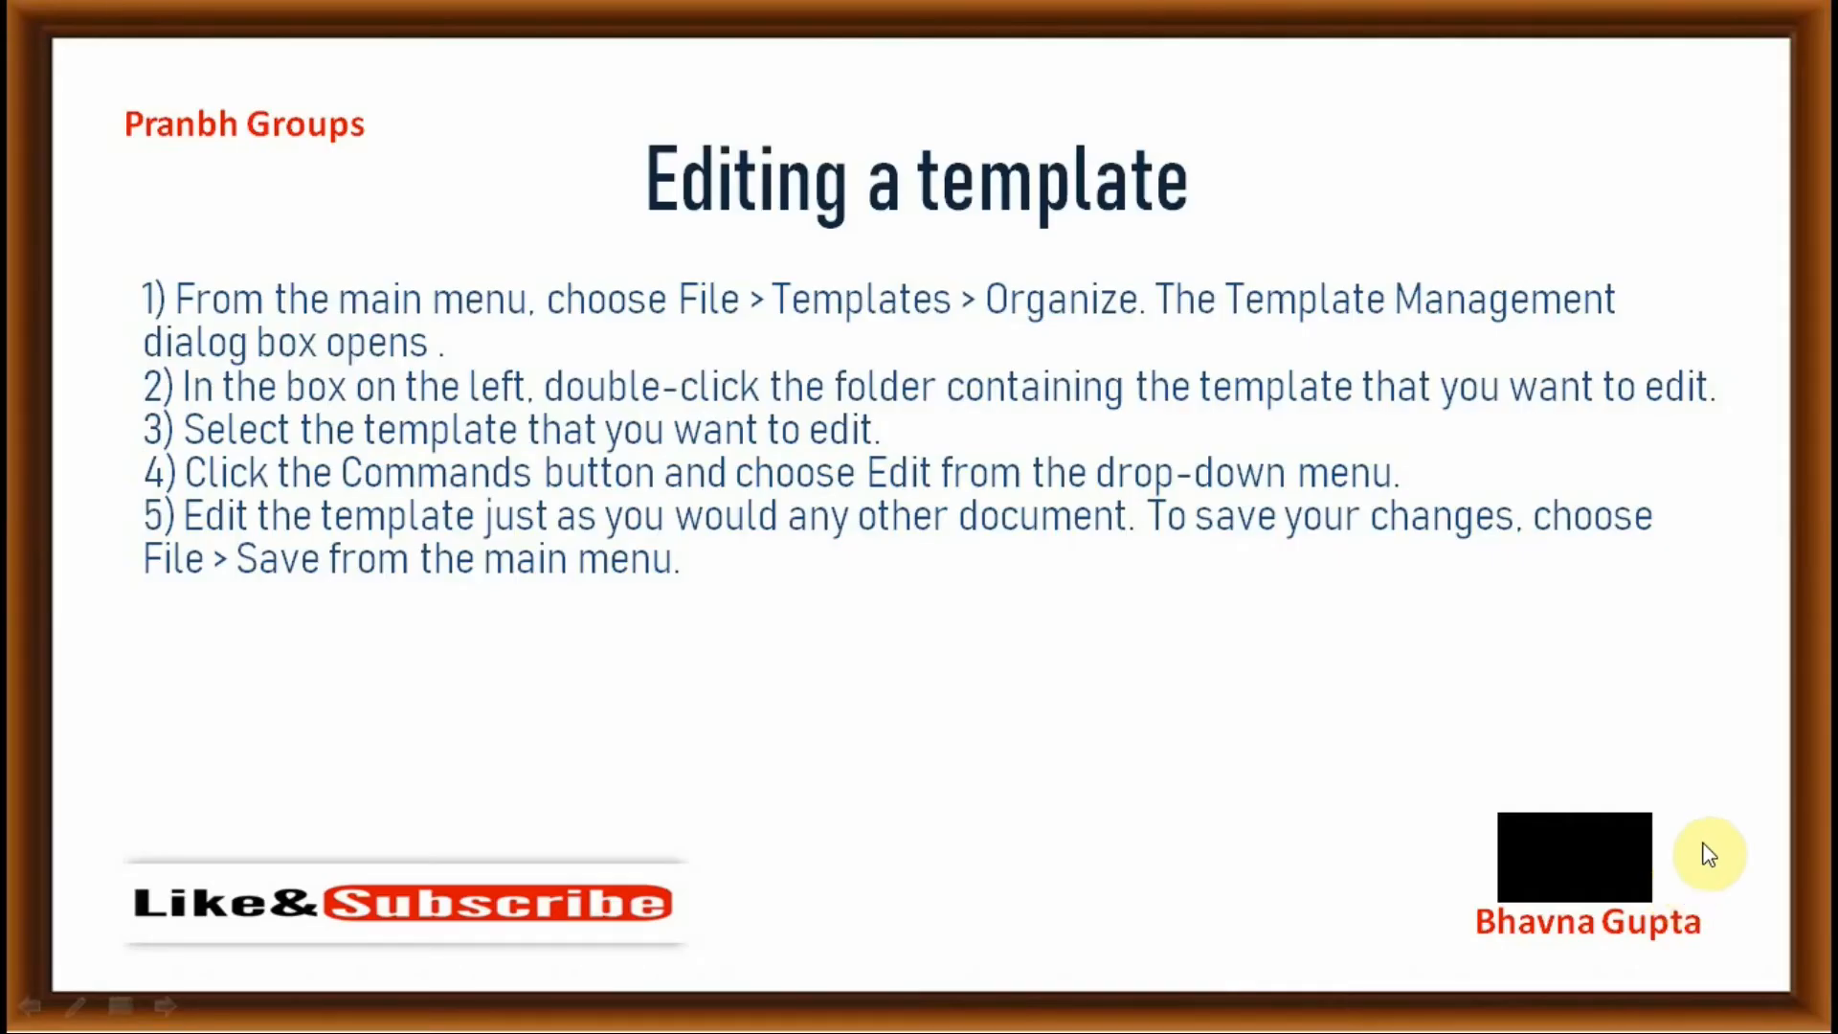
{"action": "left_click", "coordinate": [1709, 853]}
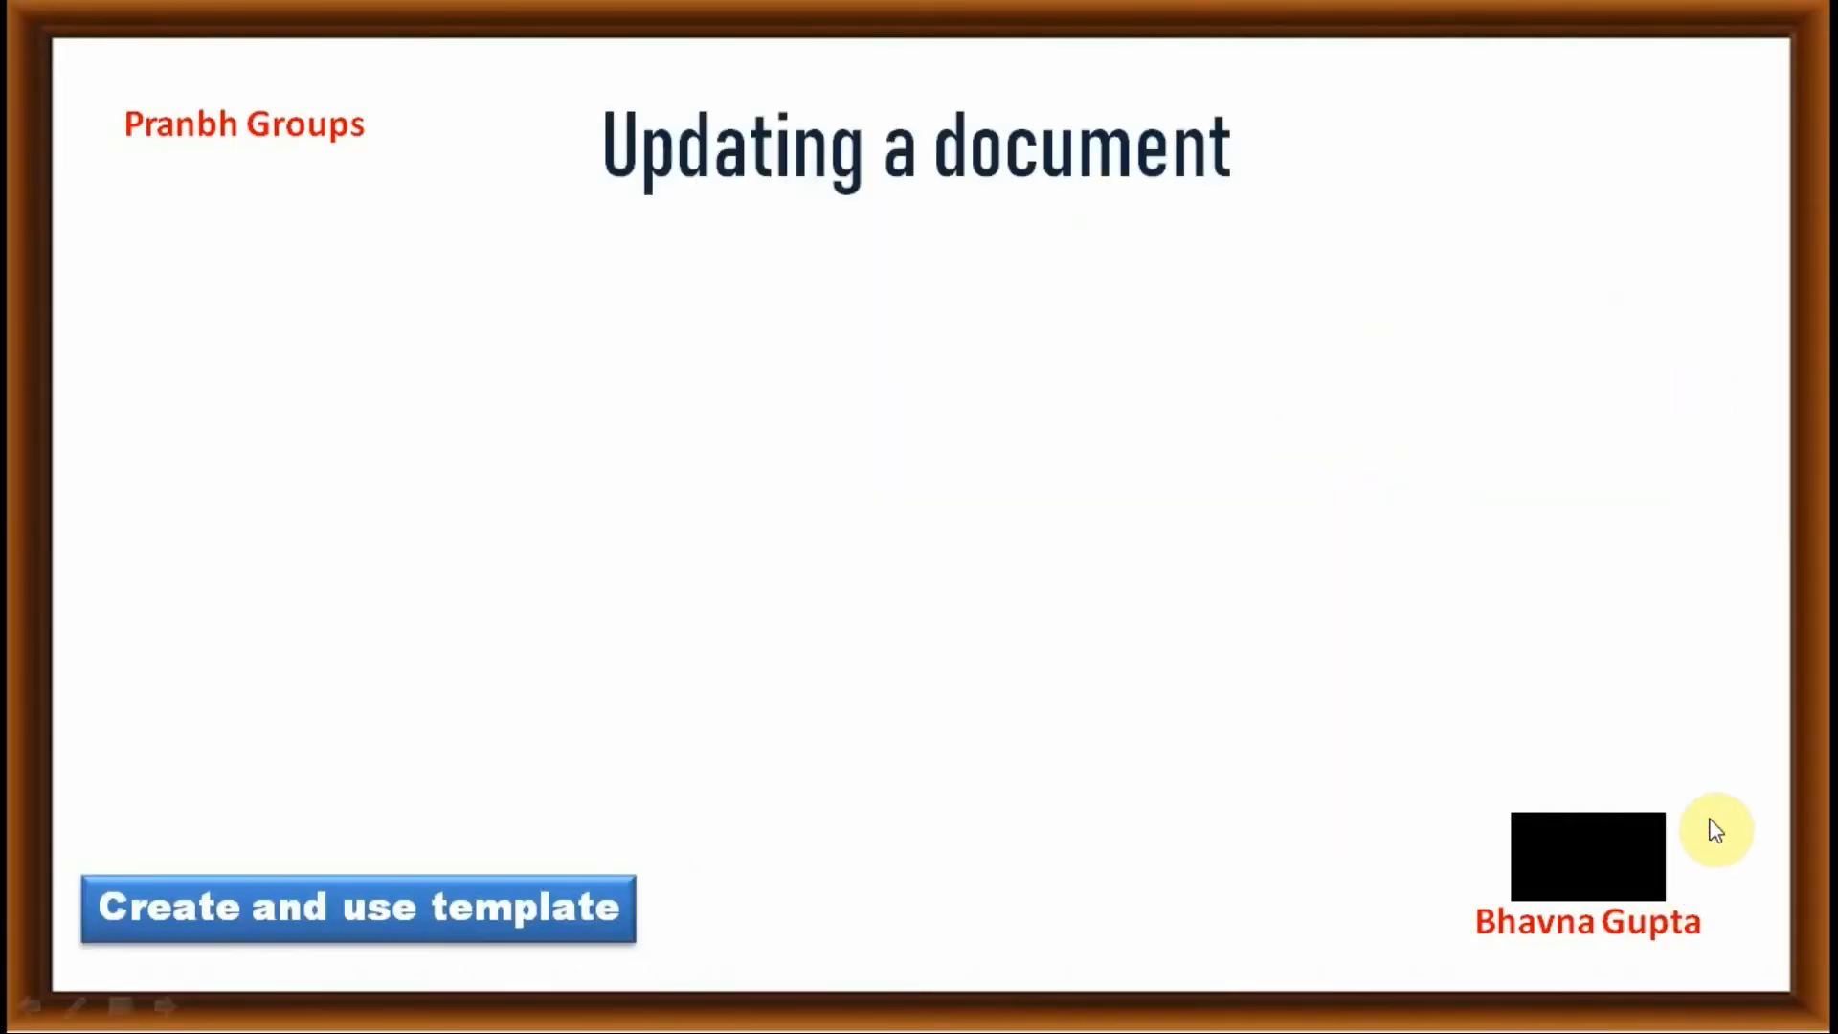
{"action": "left_click", "coordinate": [1707, 796]}
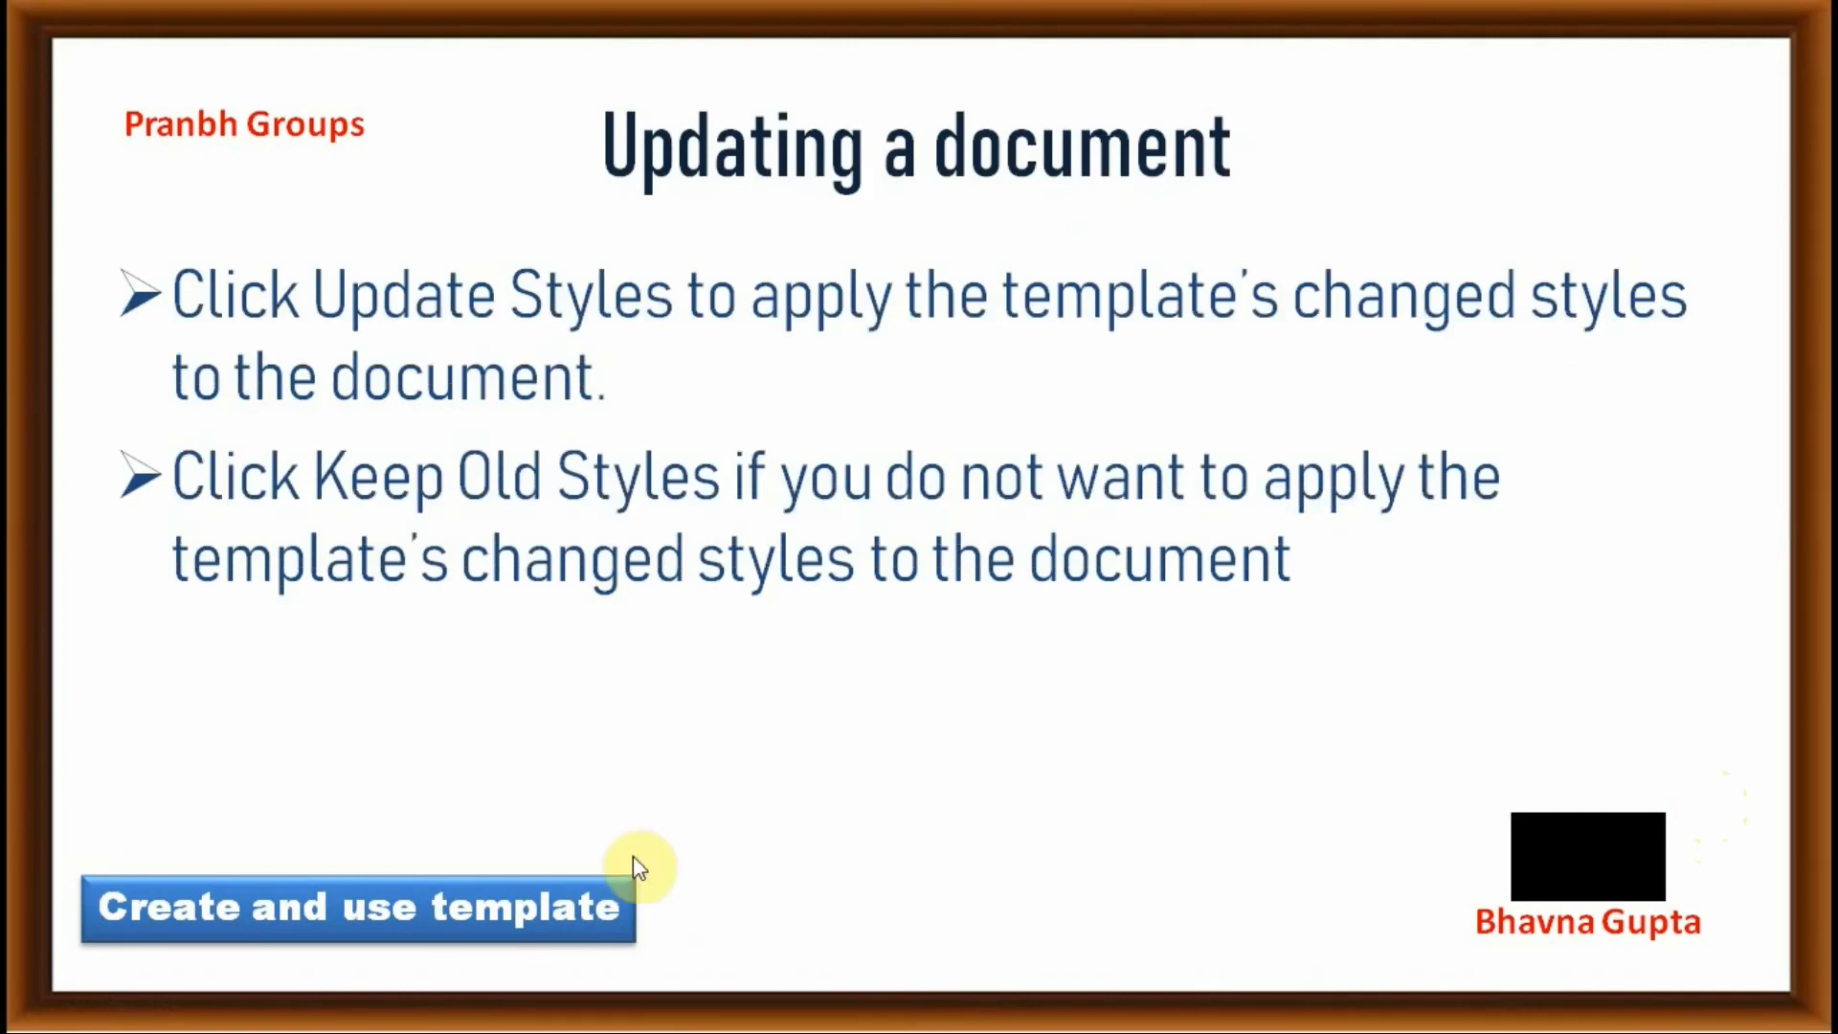
{"action": "left_click", "coordinate": [1583, 849]}
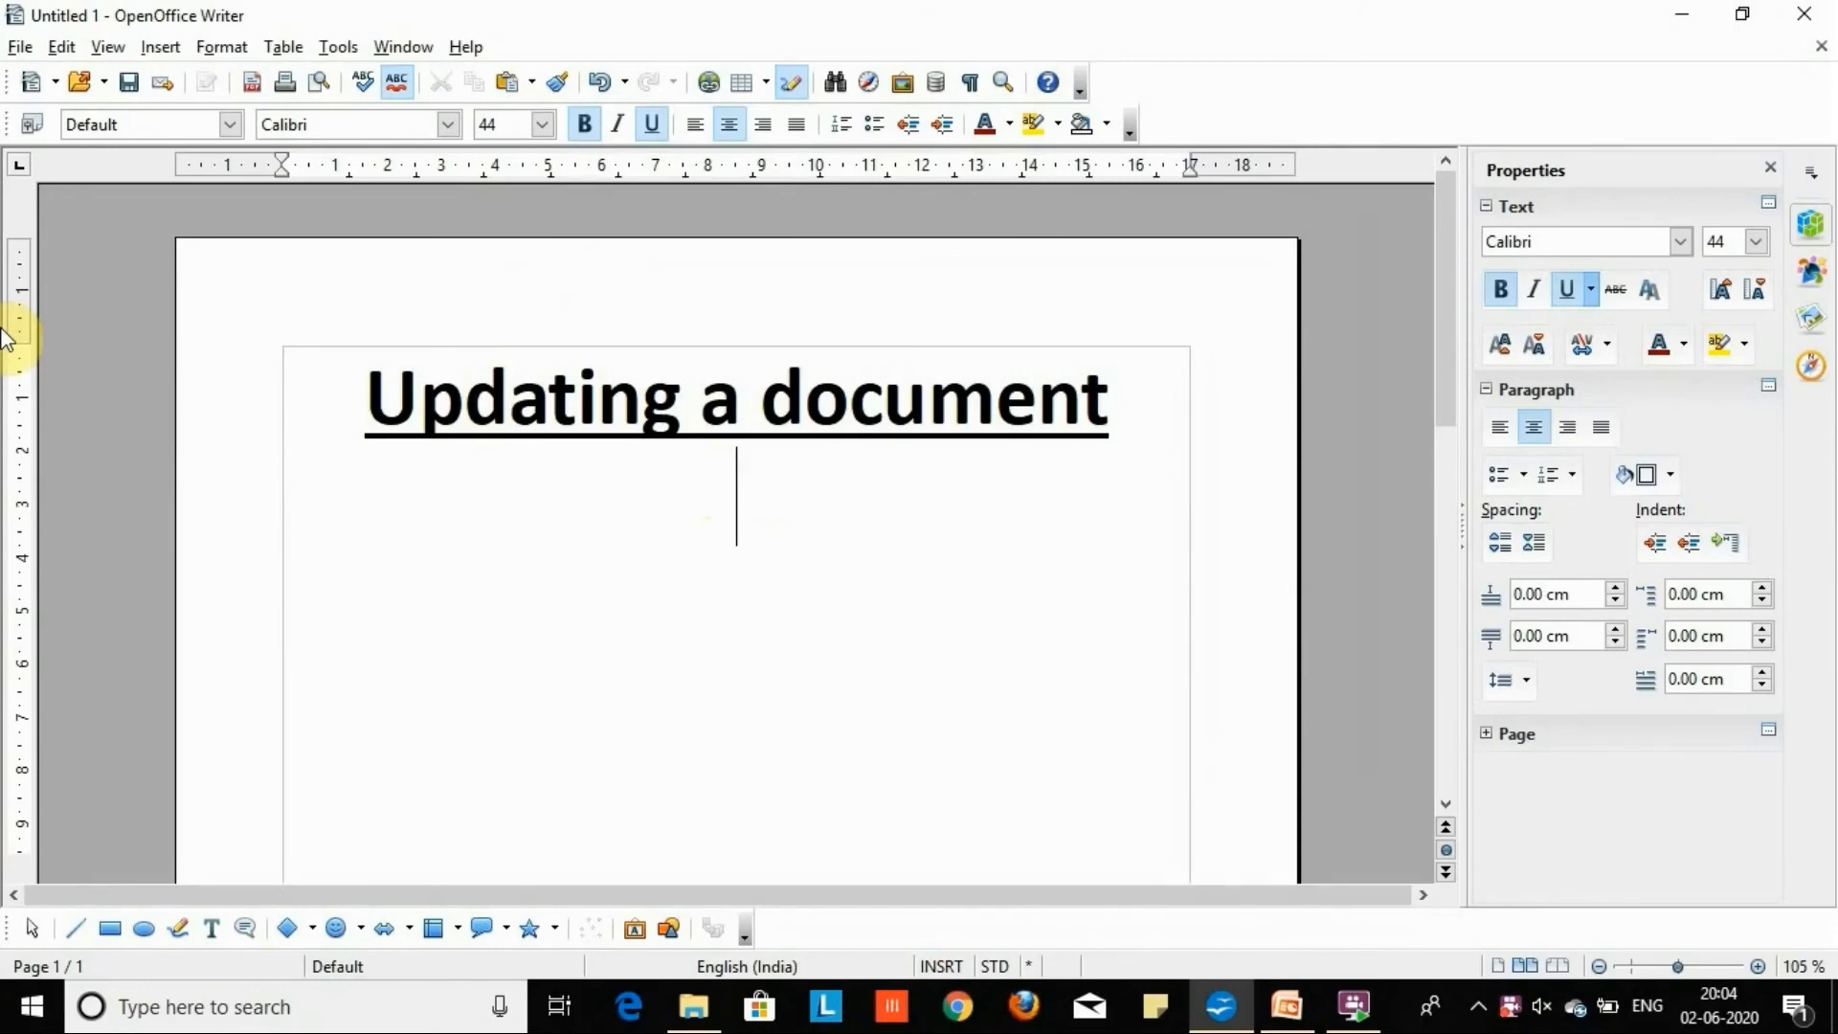
Open the Std Details document from the Desktop, keeping its old styles instead of updating them from the modified template
{"action": "left_click", "coordinate": [20, 47]}
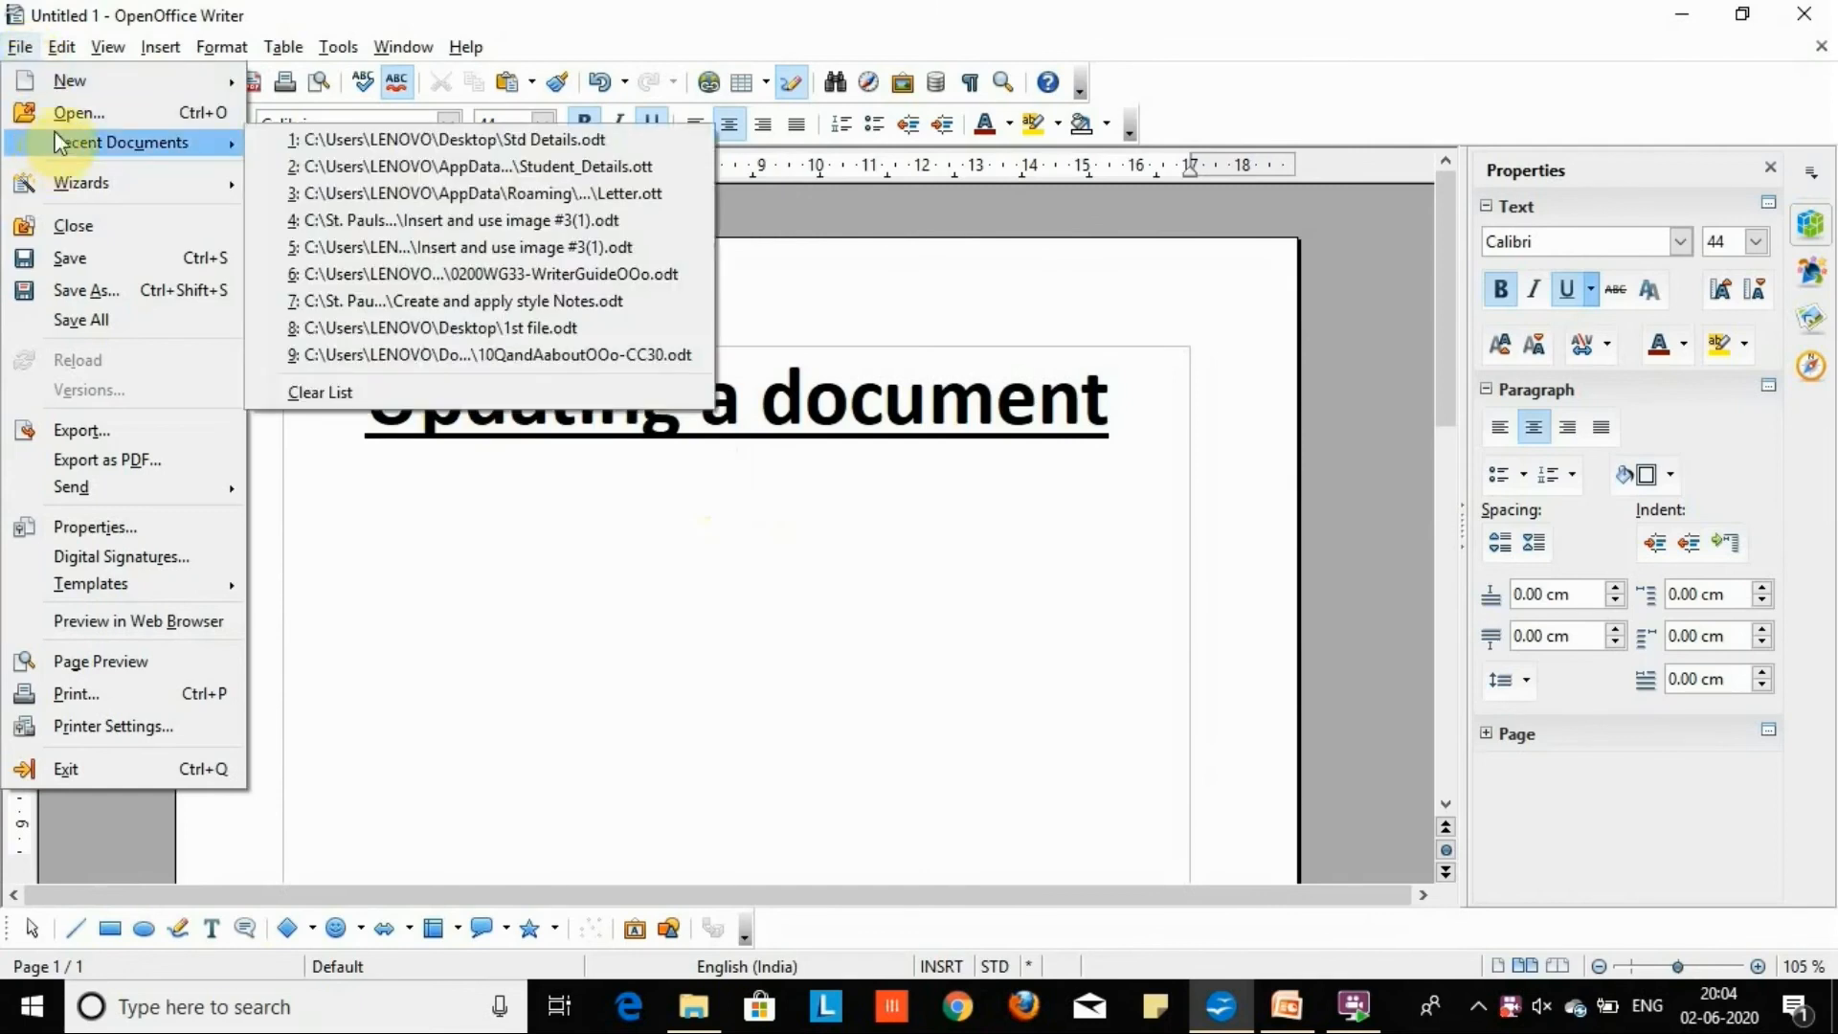
{"action": "left_click", "coordinate": [62, 107]}
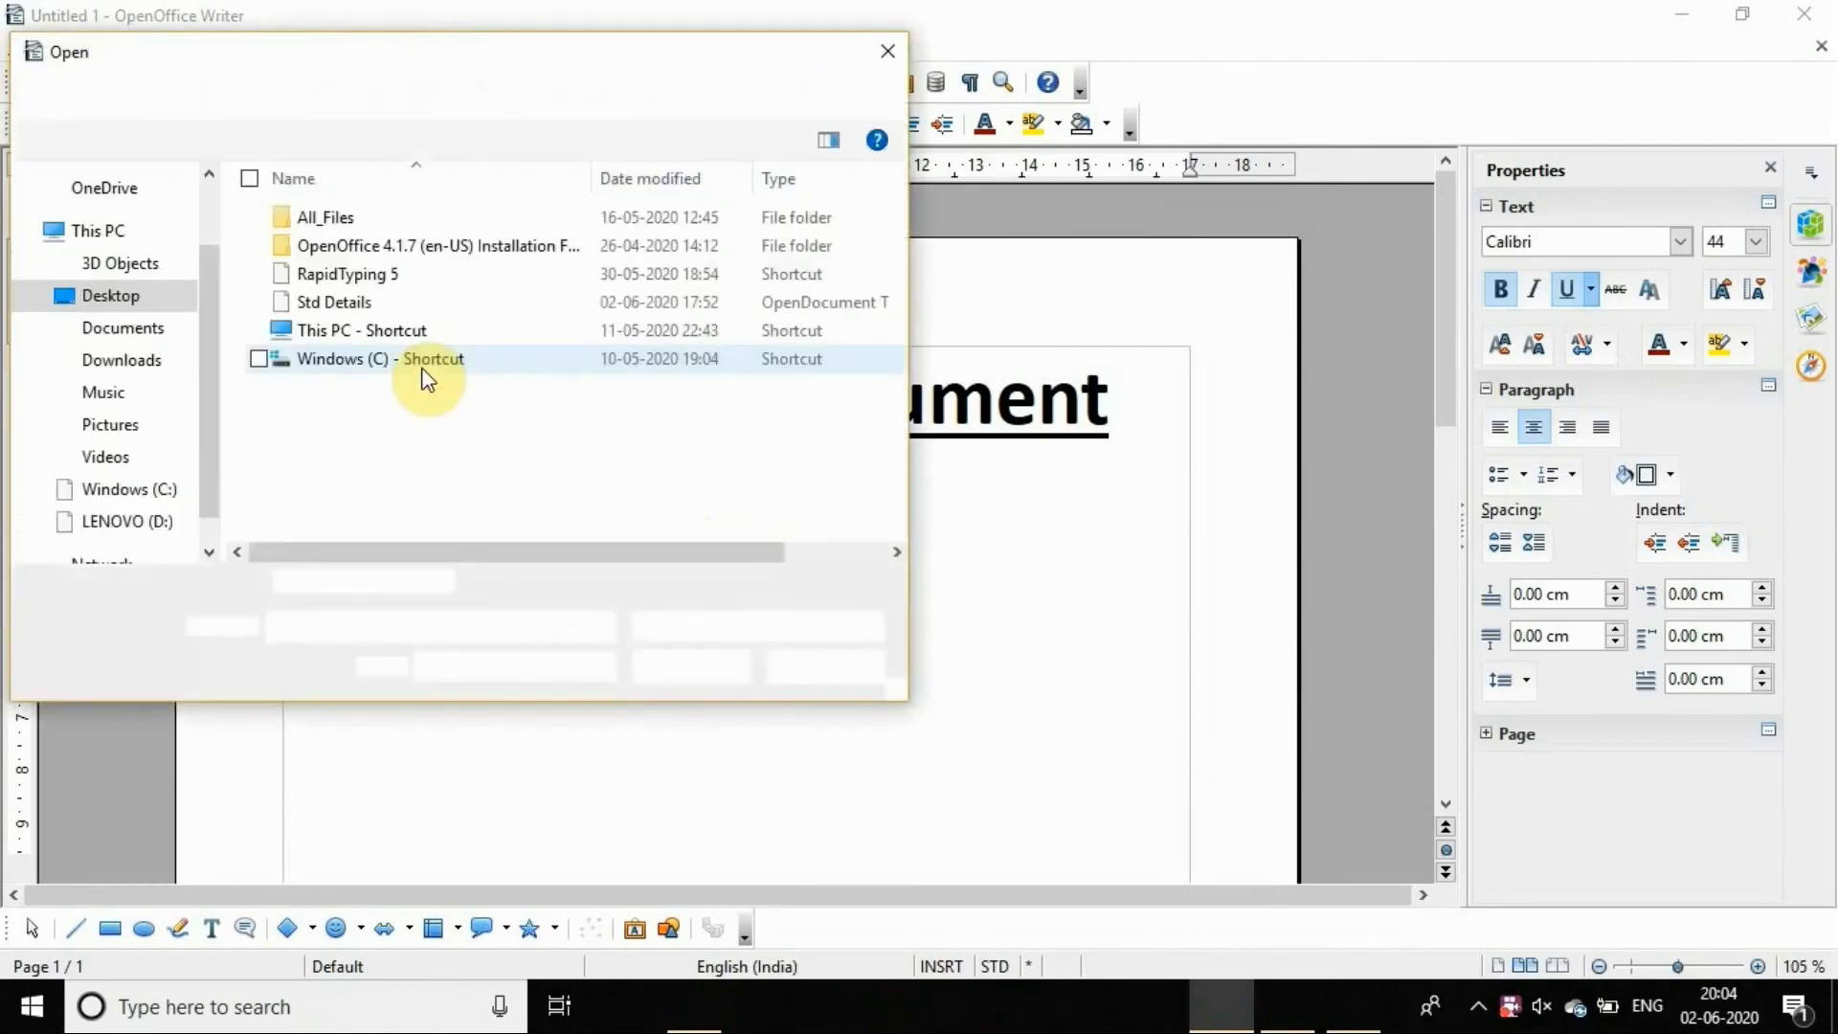
{"action": "left_click", "coordinate": [404, 304]}
{"action": "left_click", "coordinate": [706, 670]}
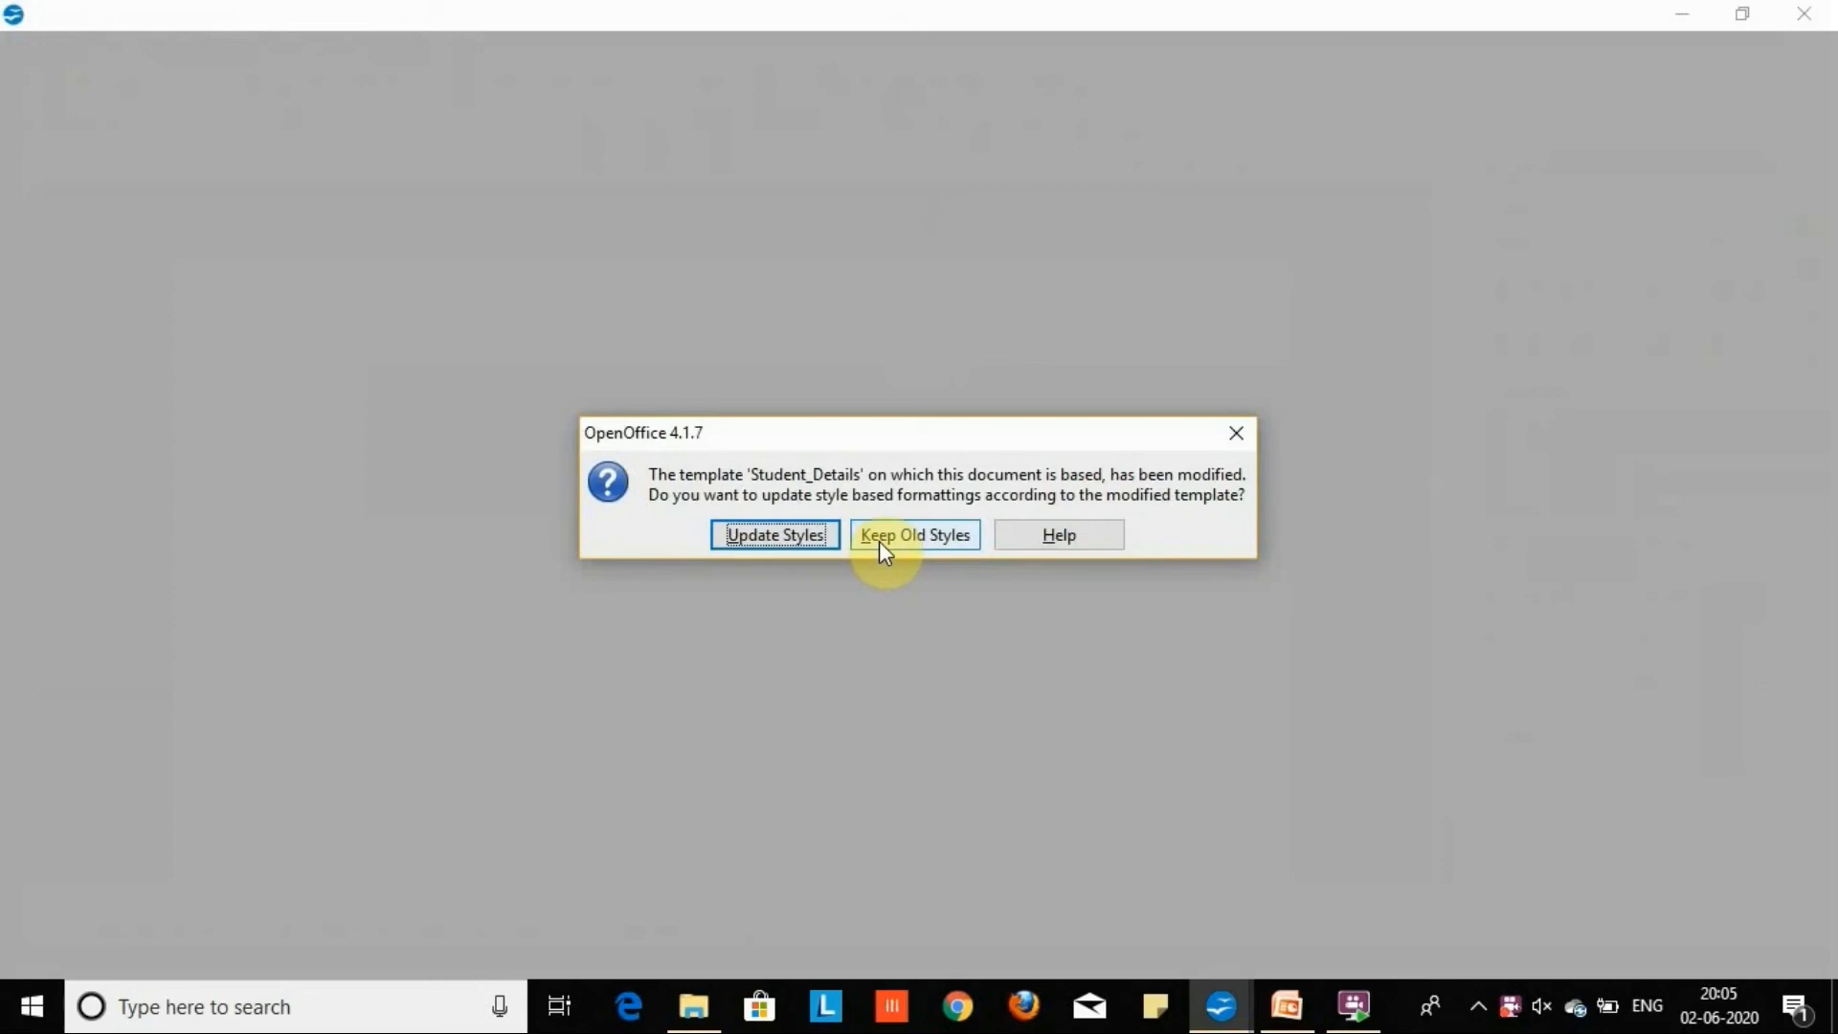
{"action": "left_click", "coordinate": [948, 543]}
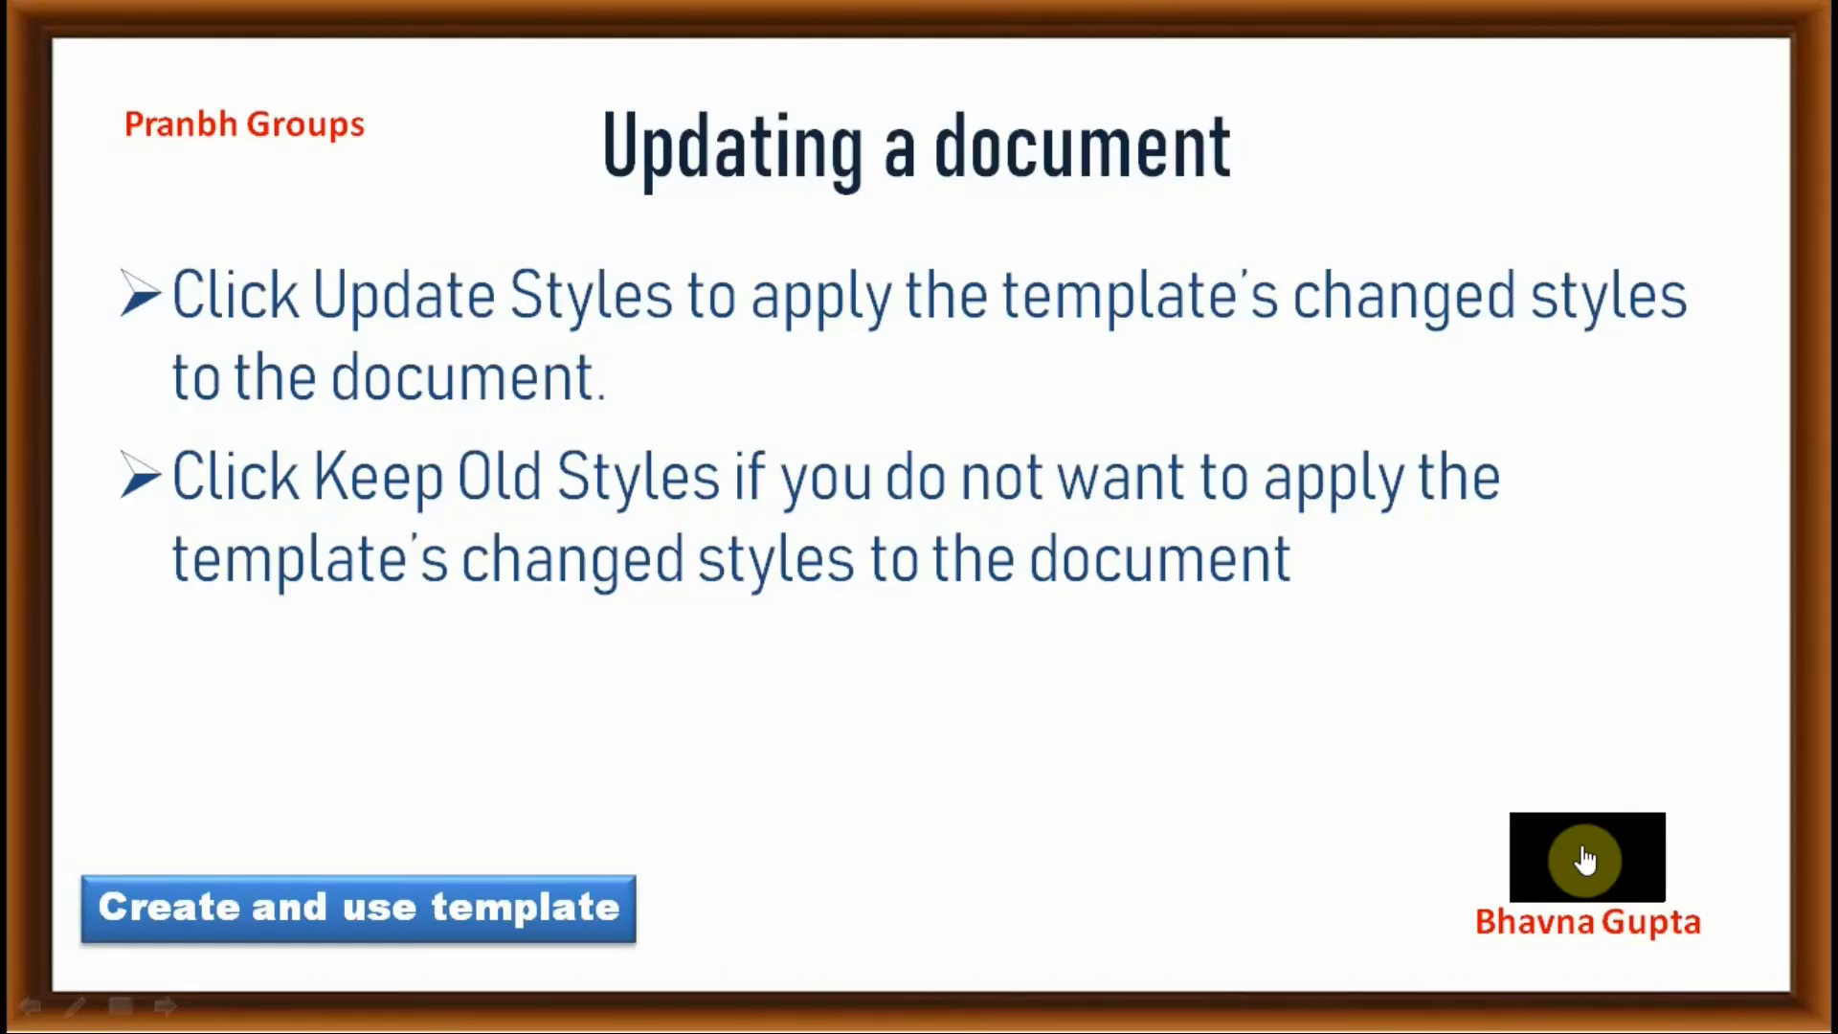
{"action": "left_click", "coordinate": [1690, 758]}
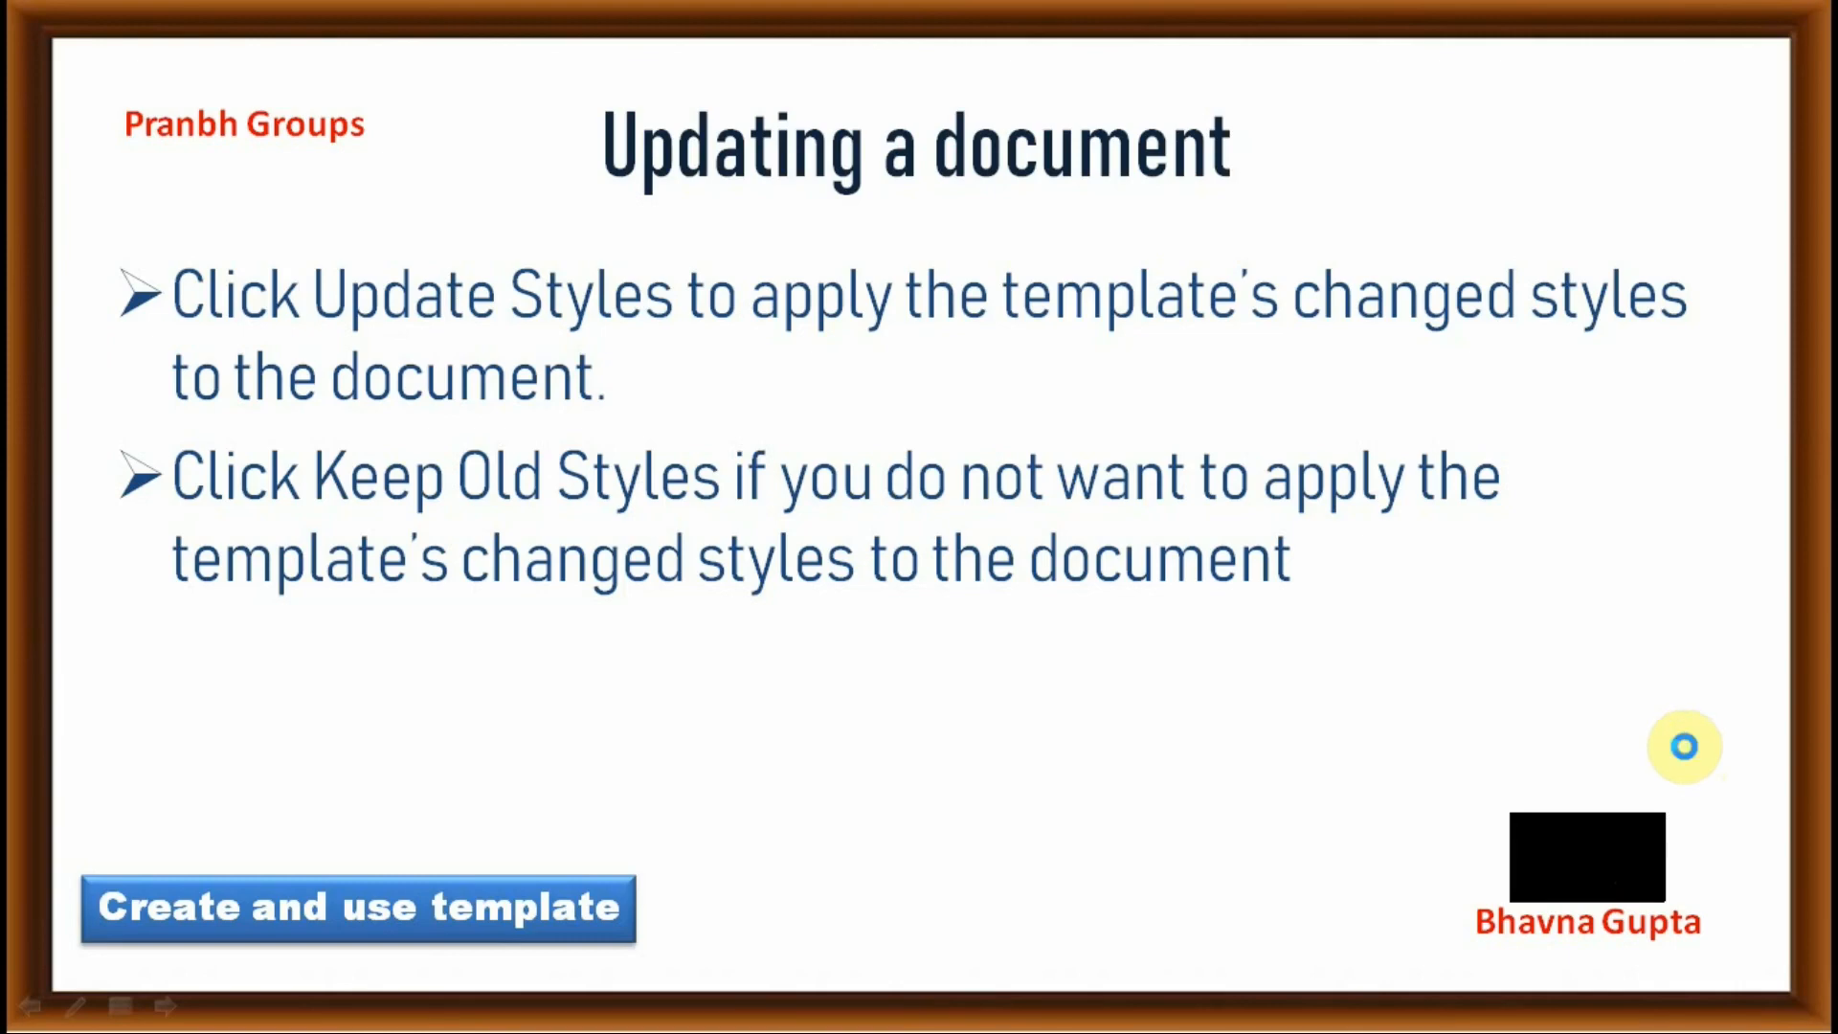